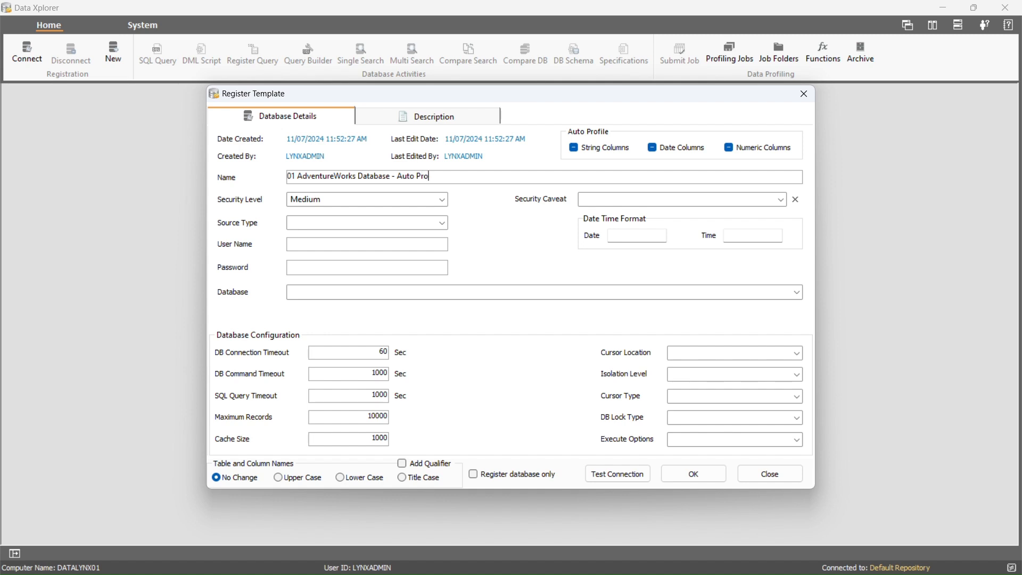
Register a SQL Server source on the AdventureWorks2019 database and confirm it
left_click(443, 222)
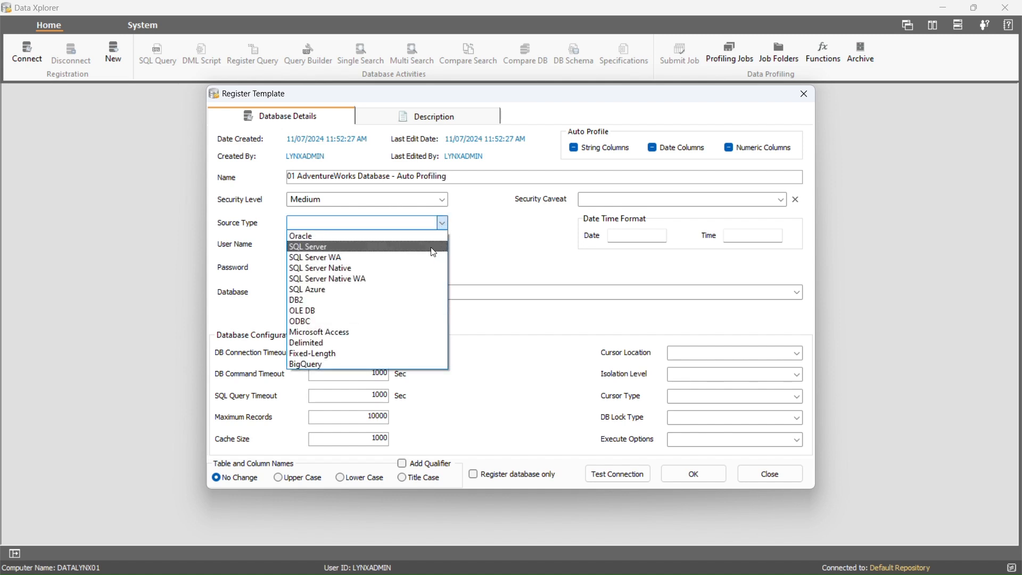
left_click(433, 247)
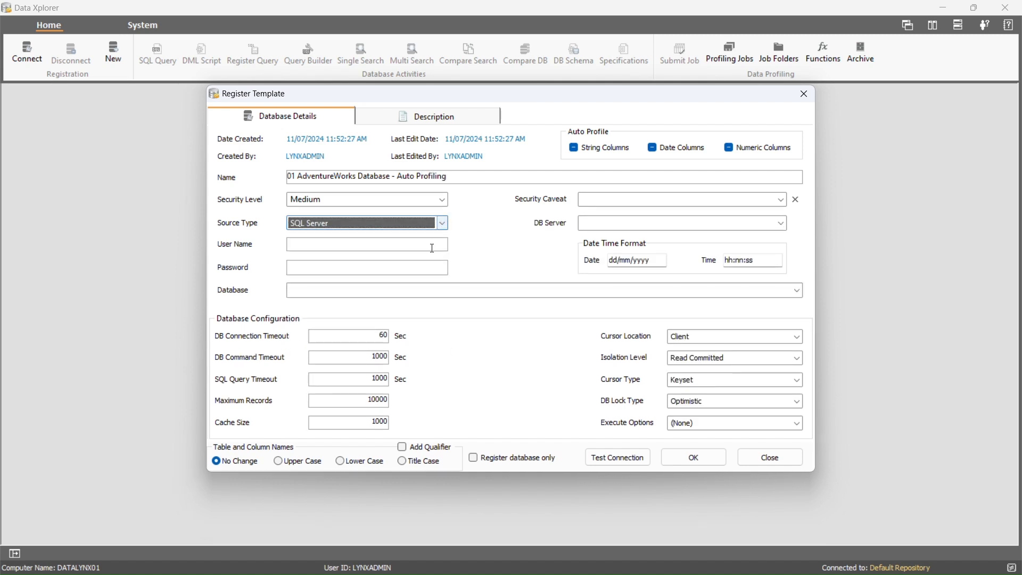
left_click(797, 291)
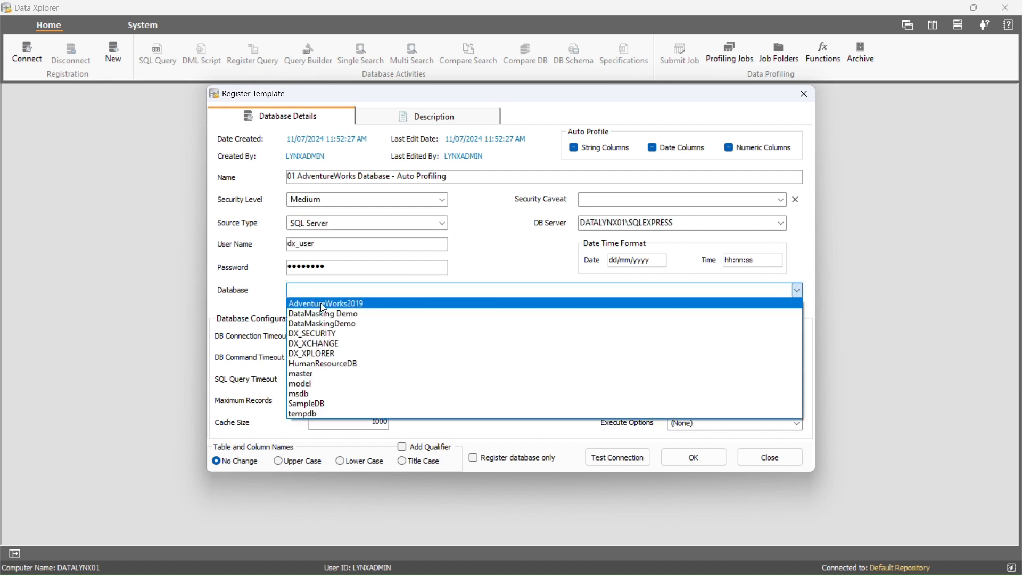
left_click(370, 303)
left_click(693, 459)
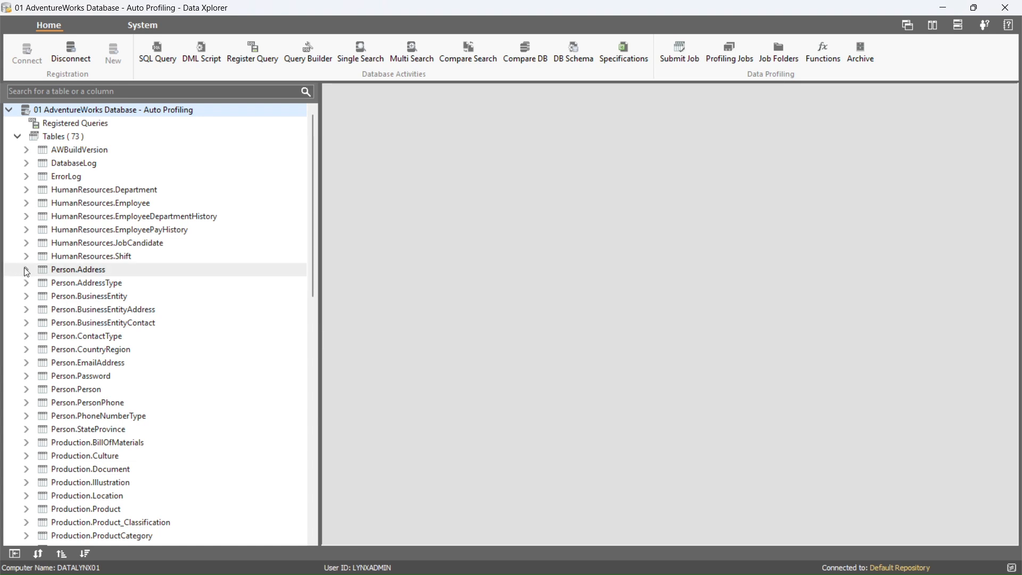
Open Person.Address's maximized Table Data Profiling and apply Table Record Count to it
left_click(26, 270)
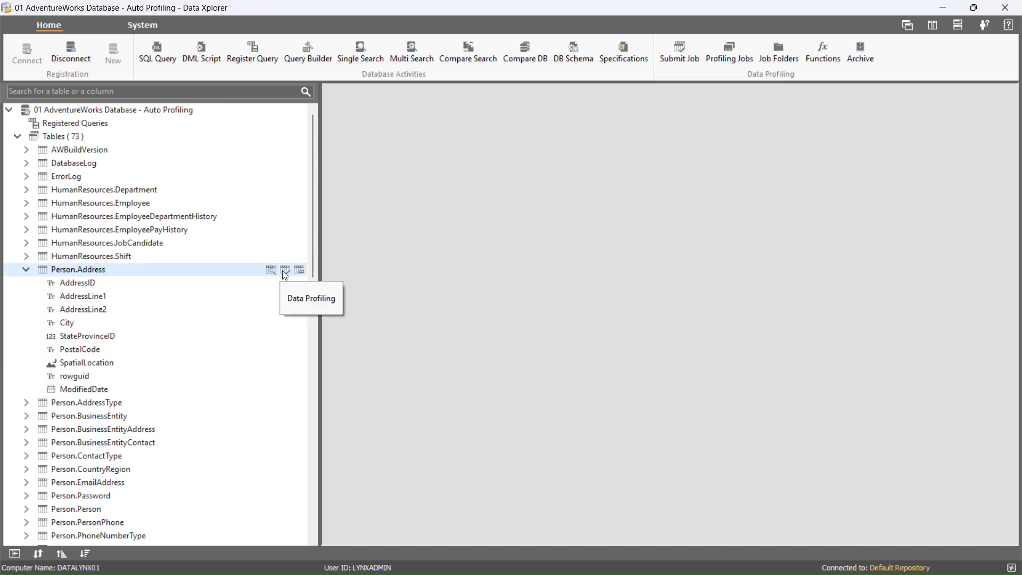
left_click(288, 270)
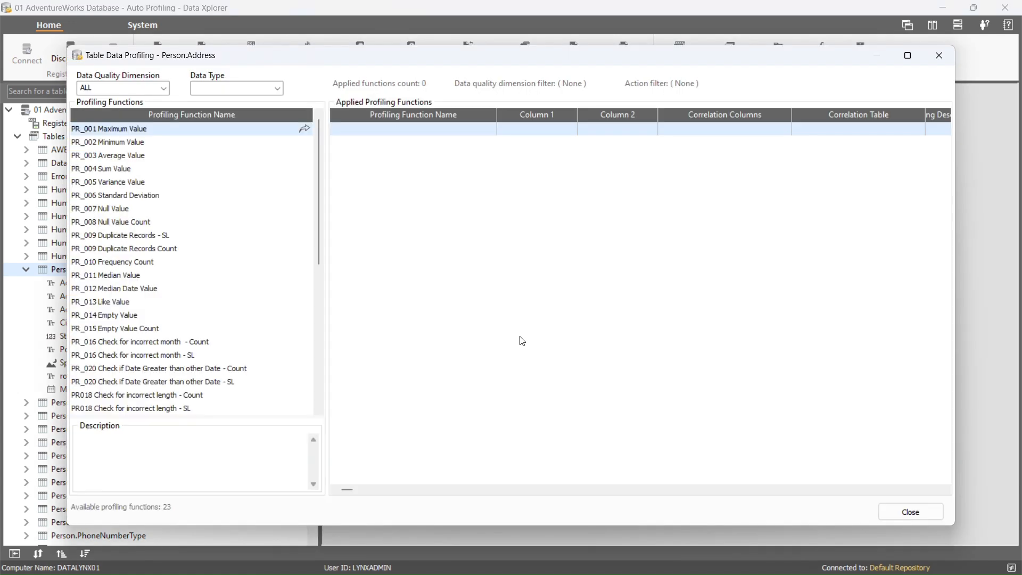
left_click(908, 55)
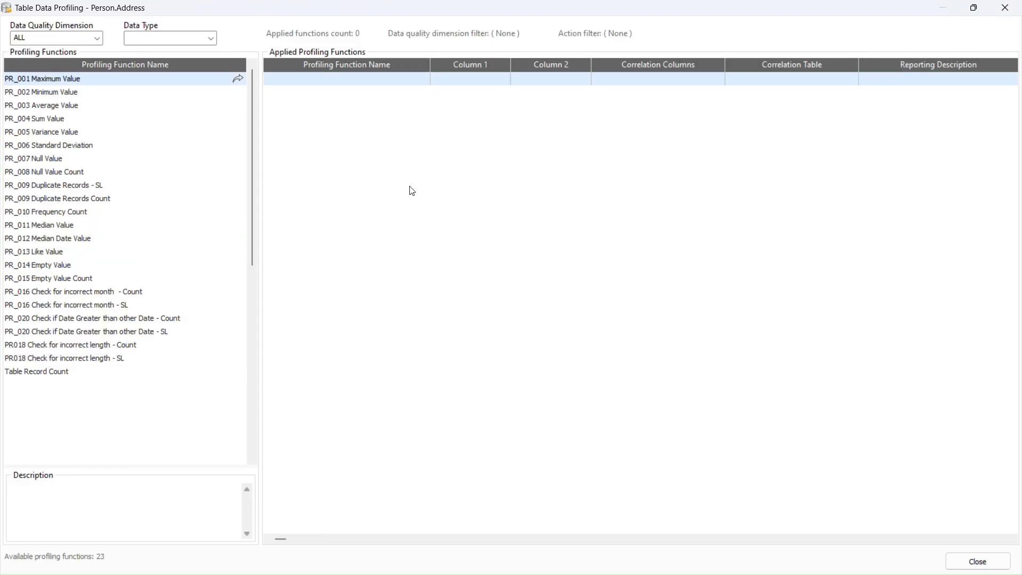
left_click(53, 131)
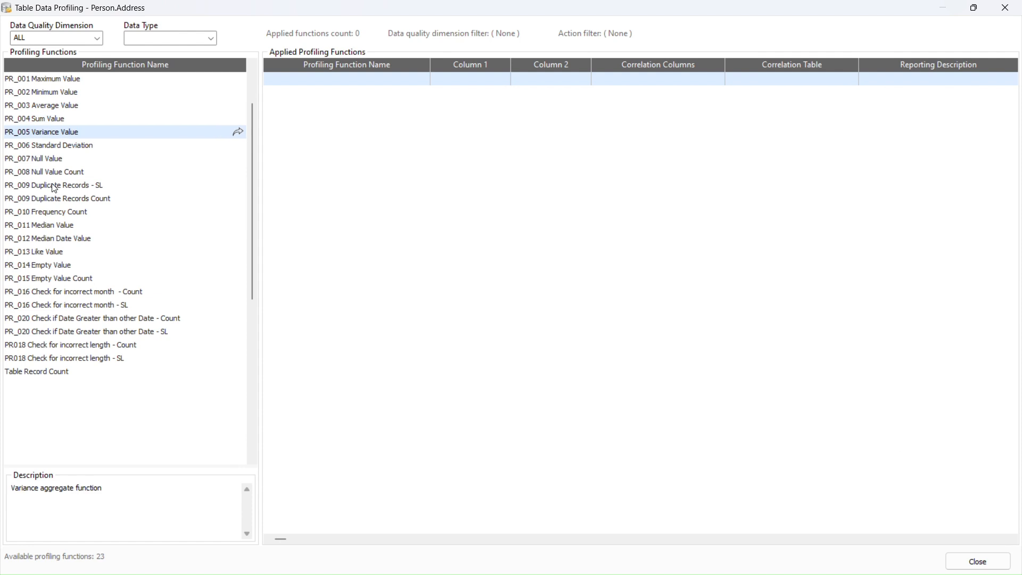
left_click(71, 369)
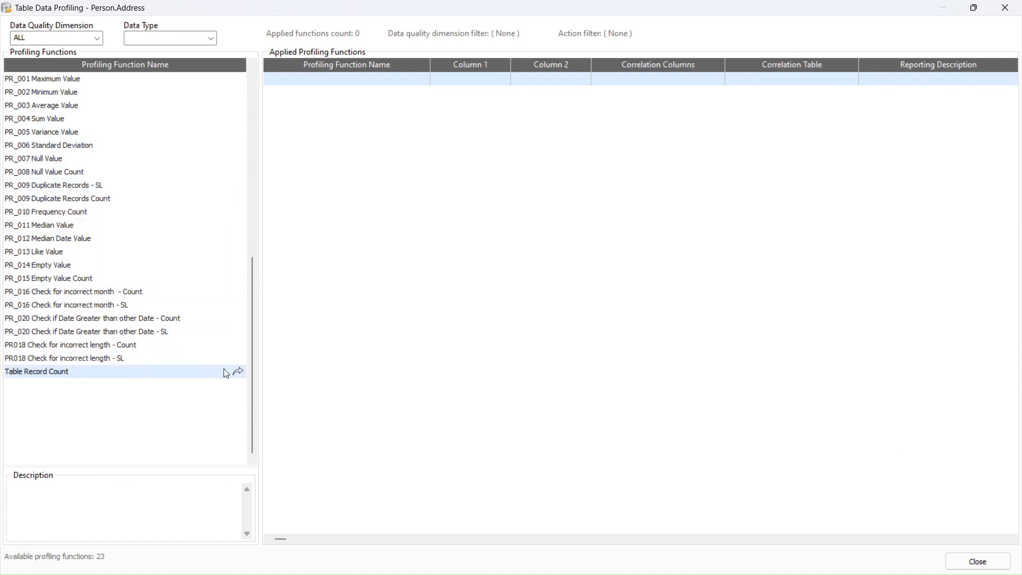
left_click(238, 371)
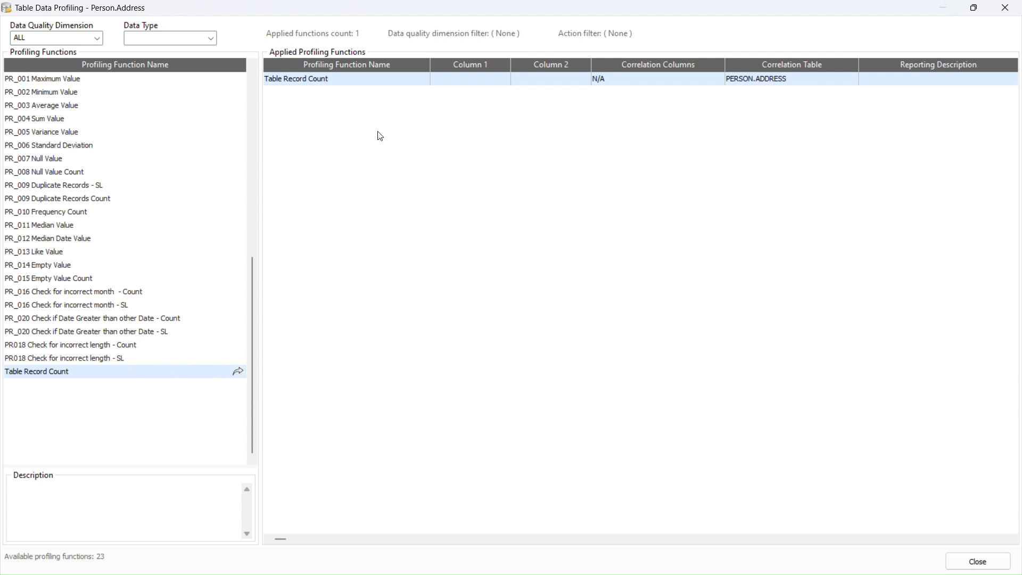
Run Table Record Count on Person.Address (19614 records), then close the result and profiling windows
left_click(329, 75)
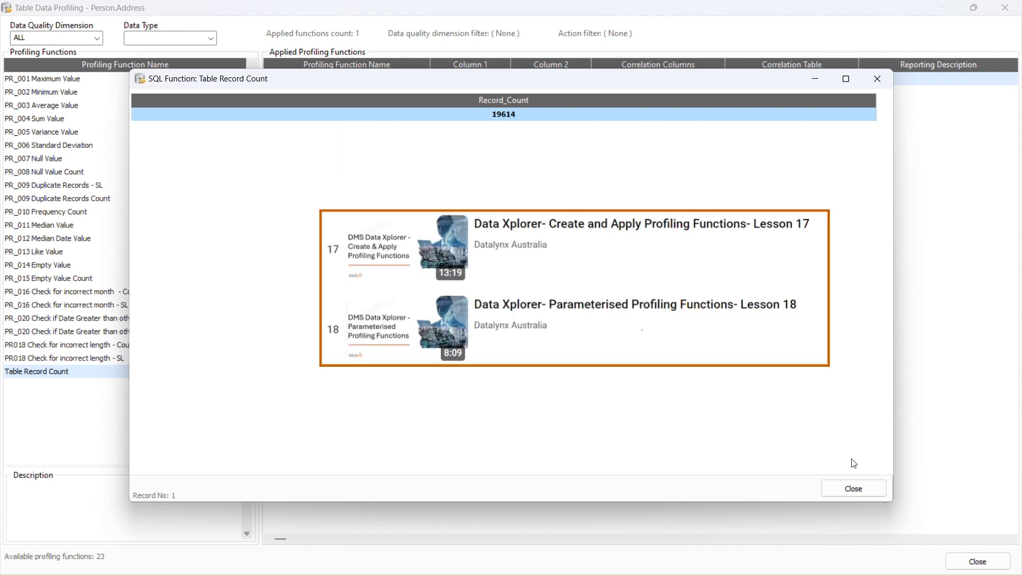
left_click(853, 488)
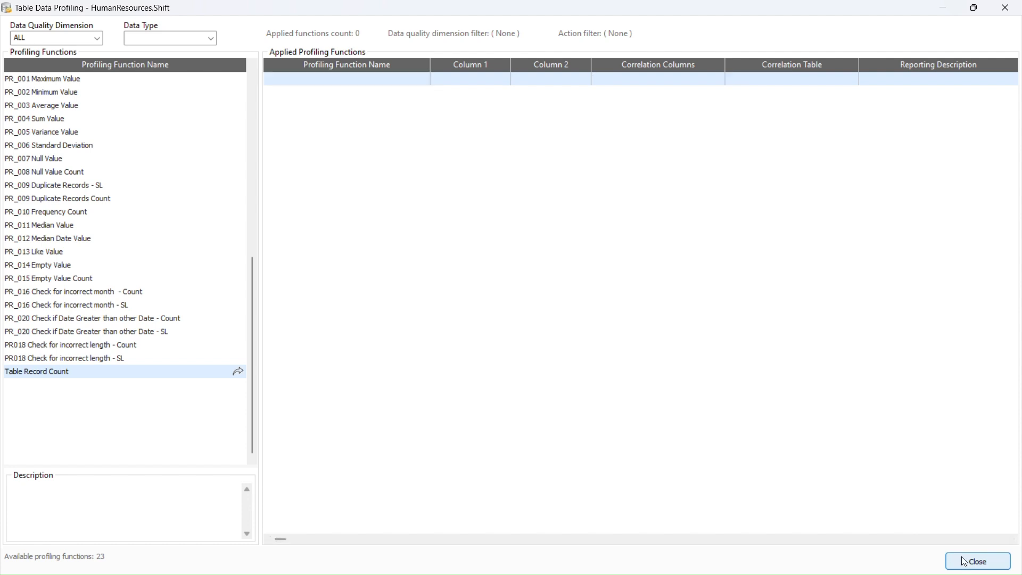
left_click(979, 561)
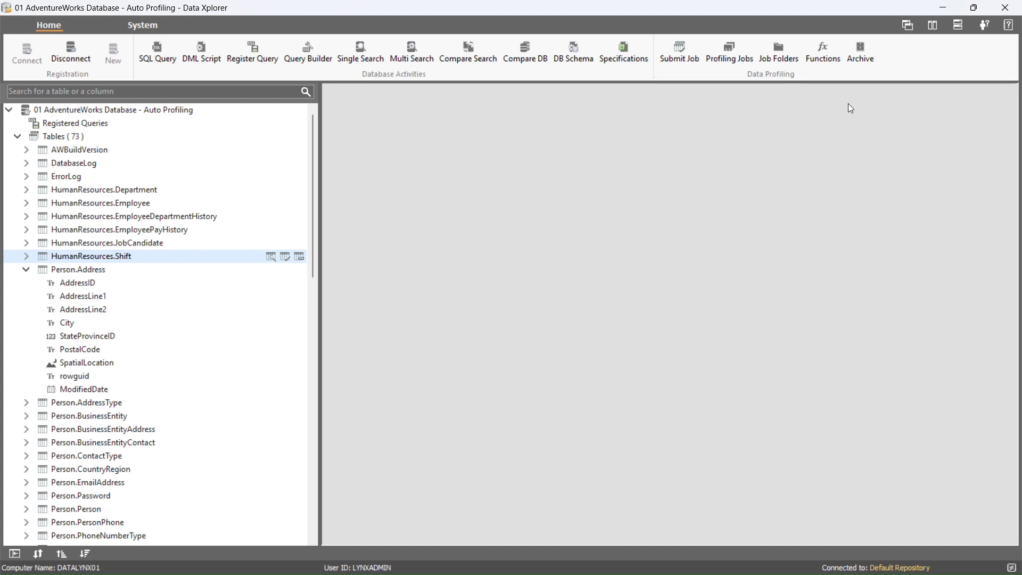
In the maximized profiling functions list, choose Apply to Tables for Table Record Count
left_click(823, 56)
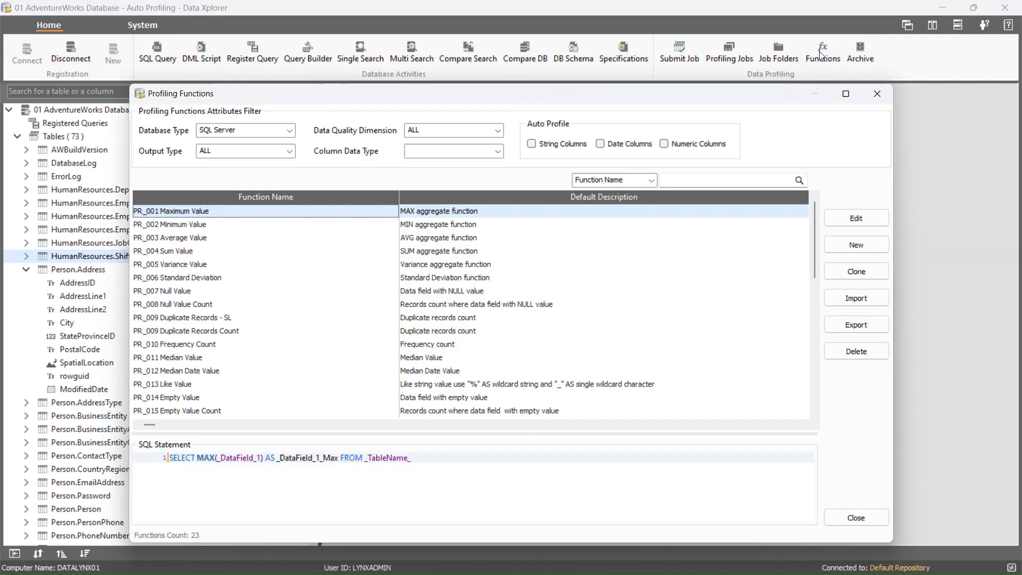
left_click(846, 95)
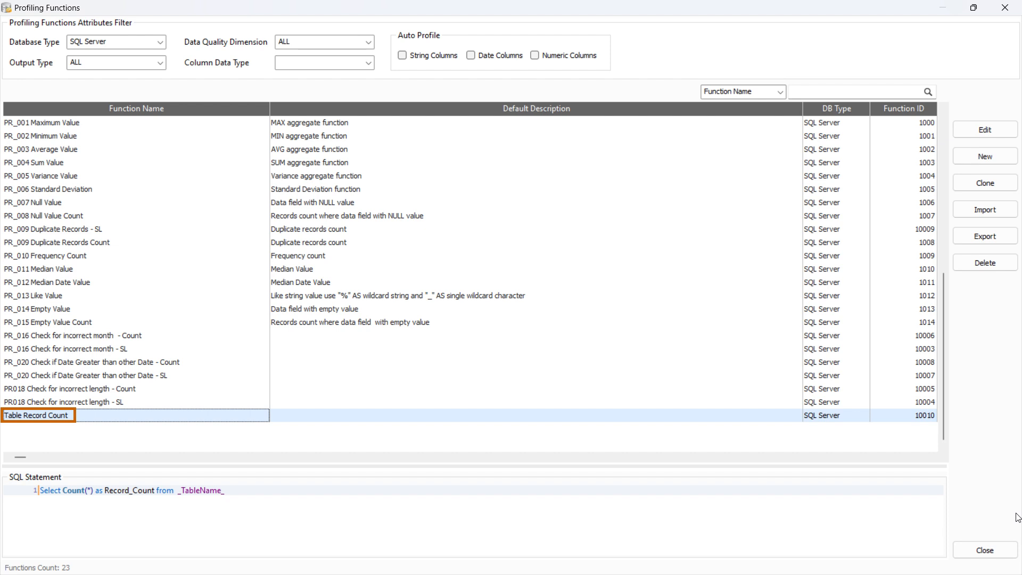
right_click(23, 416)
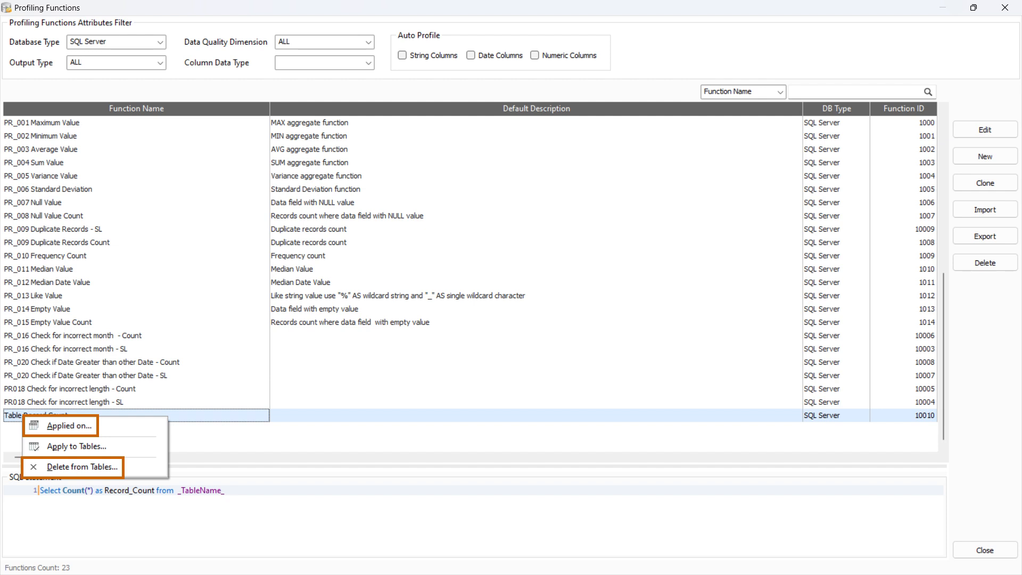
left_click(112, 449)
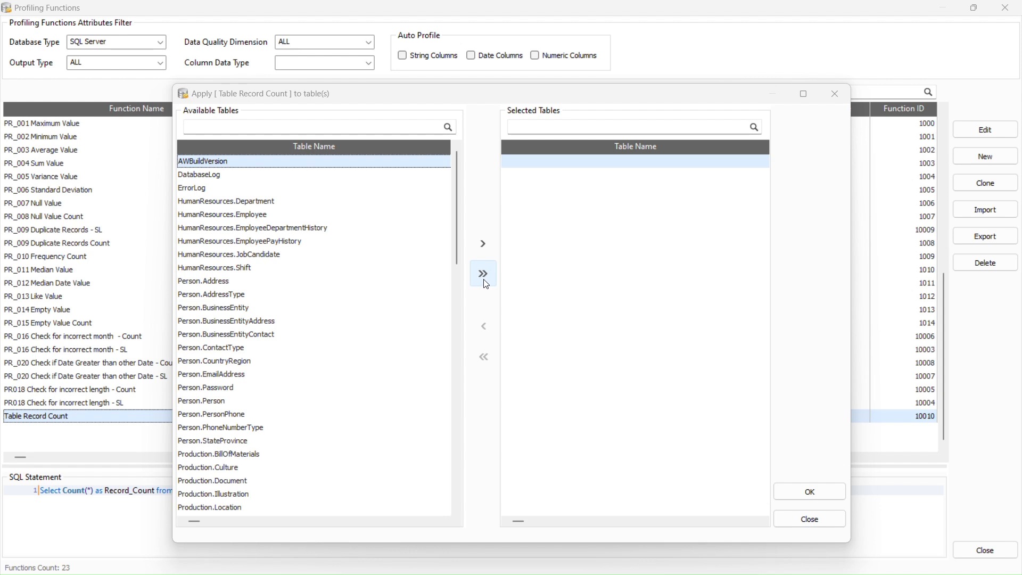
Apply Table Record Count to all tables except AWBuildVersion, DatabaseLog and ErrorLog (69 newly applied)
left_click(484, 277)
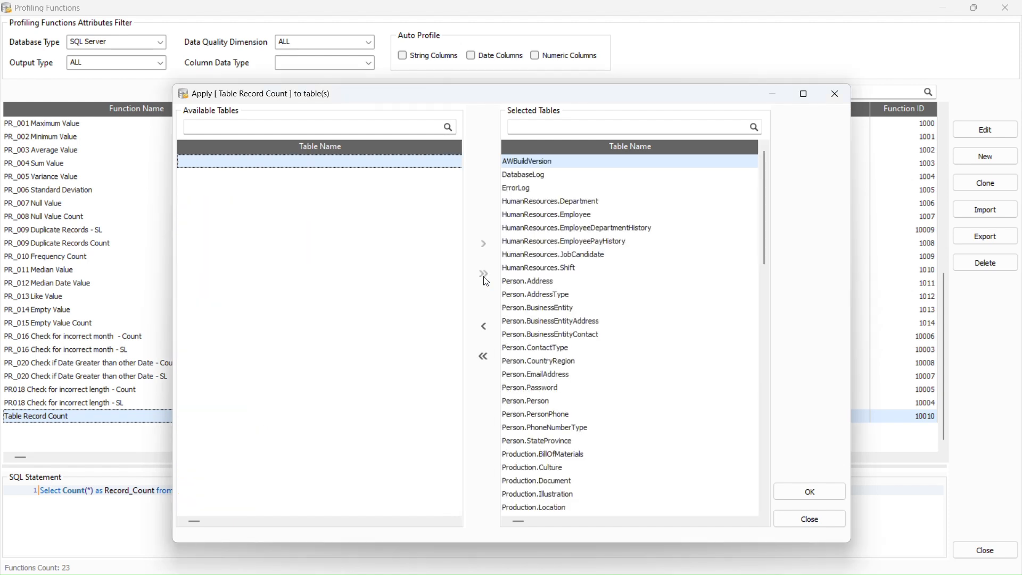
left_click(486, 327)
left_click(486, 327)
left_click(487, 328)
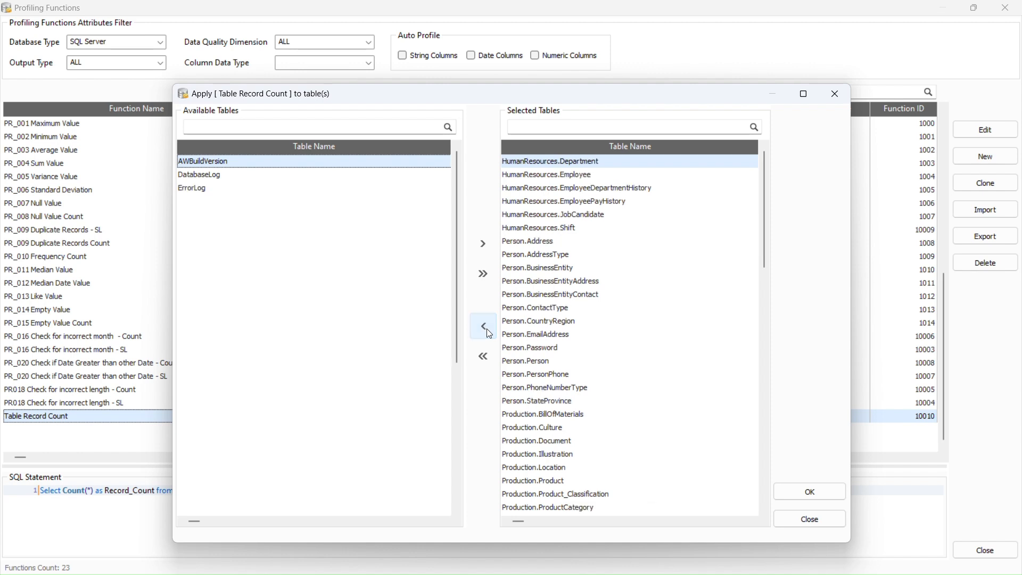
left_click(797, 489)
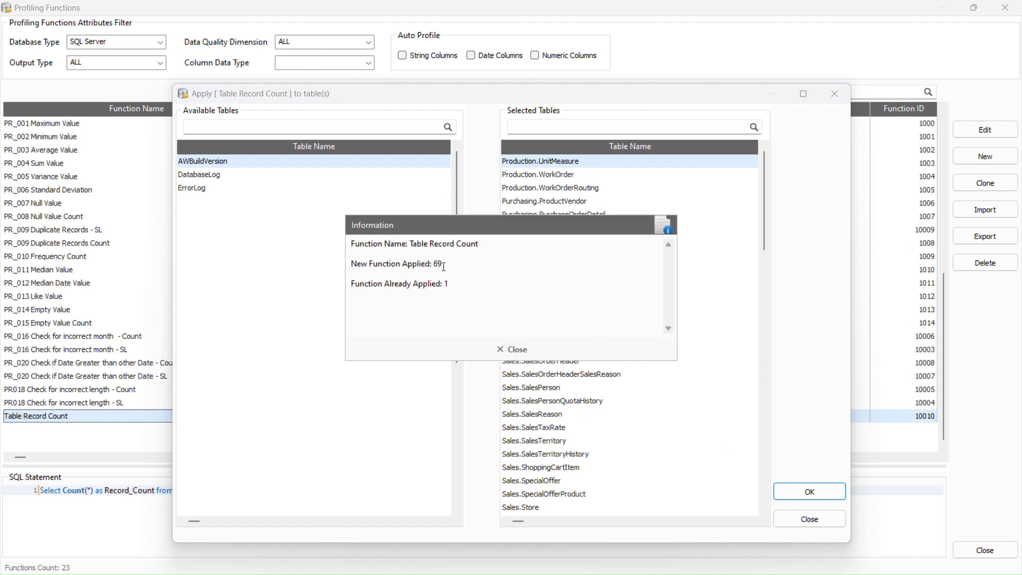
left_click_drag(443, 265, 352, 263)
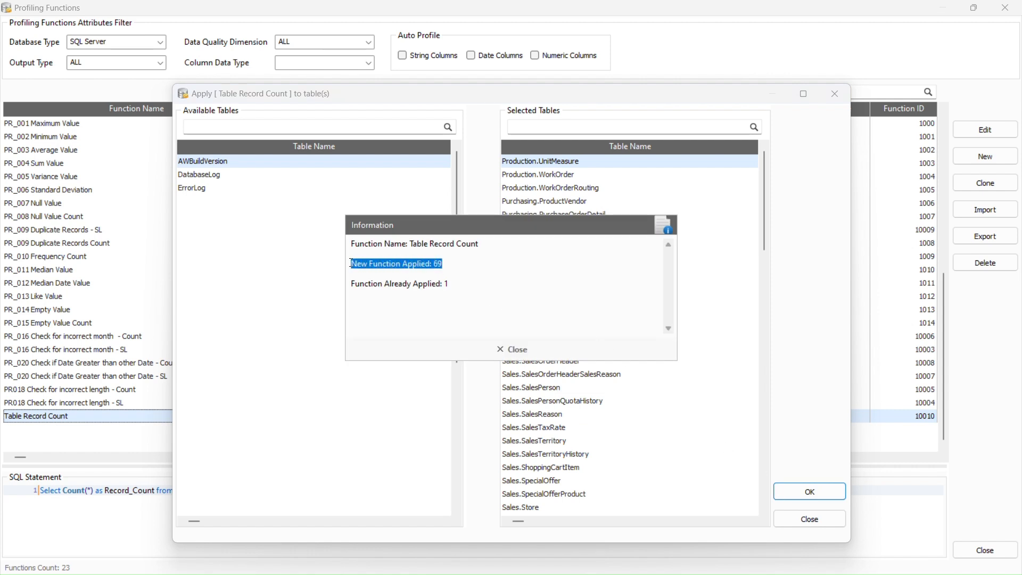
left_click_drag(452, 284, 352, 286)
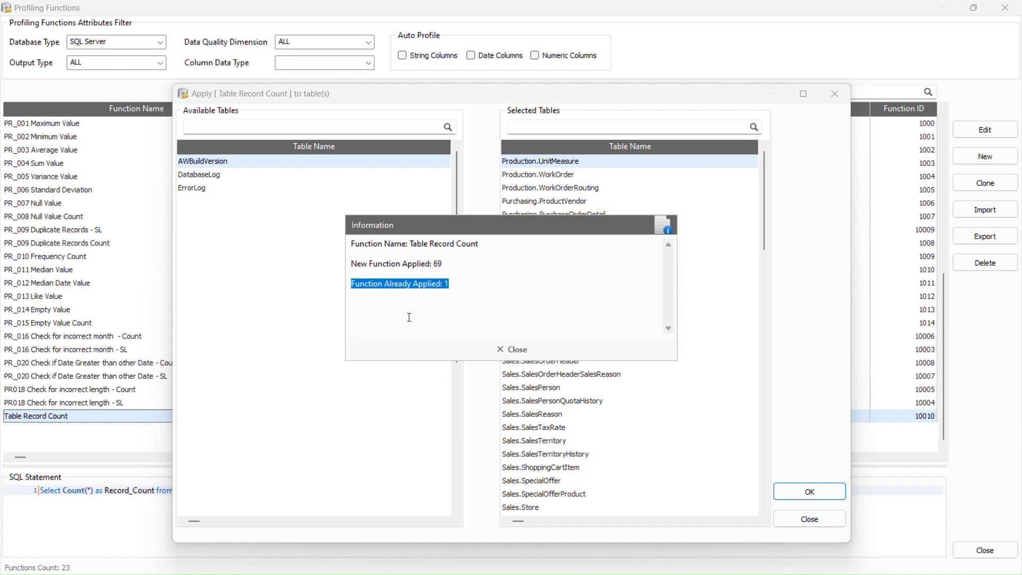
left_click(505, 353)
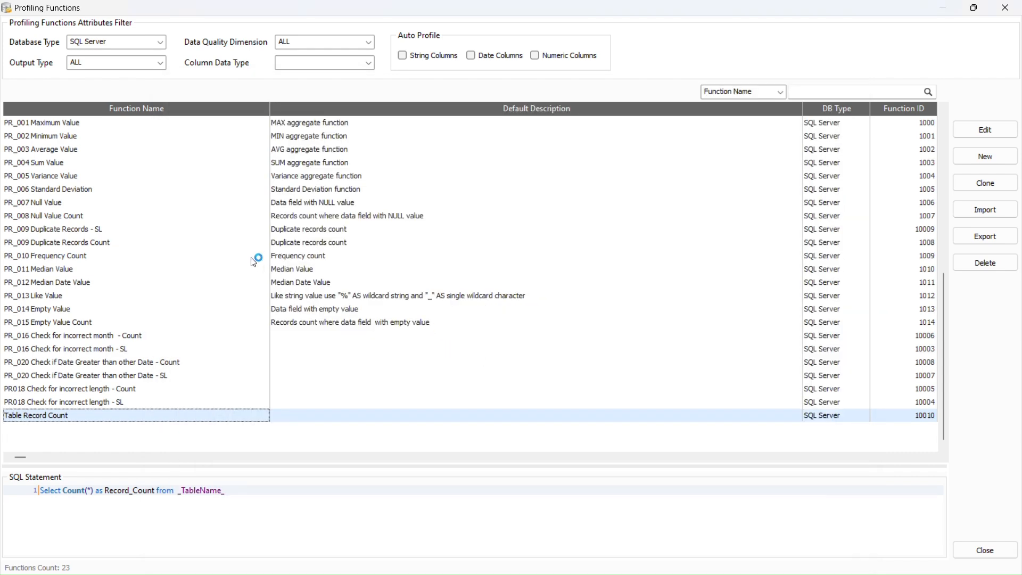
Change PR_008 Null Value Count's Auto Profile setting to String Columns instead of Numeric and Date
left_click(112, 217)
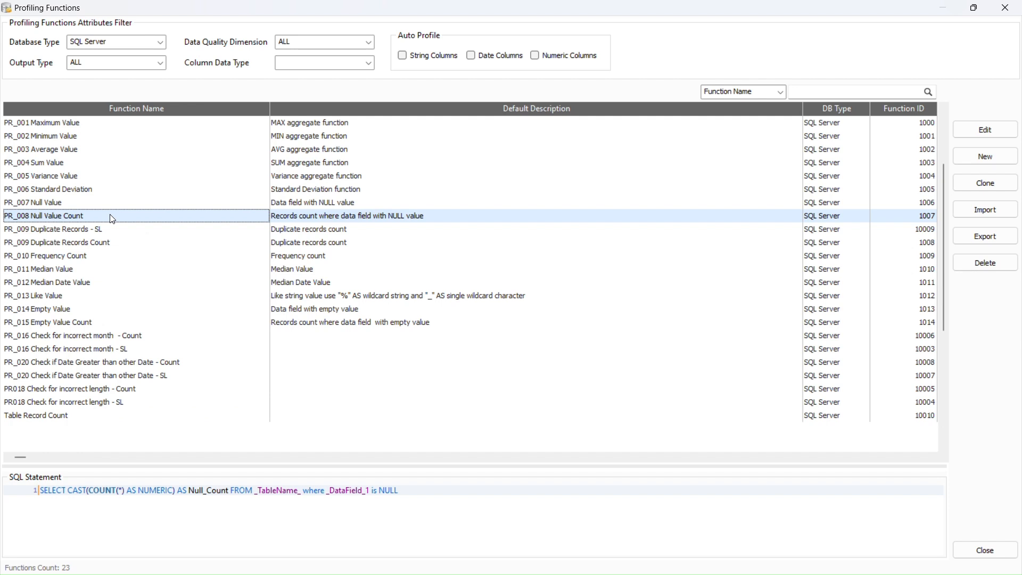
double_click(112, 218)
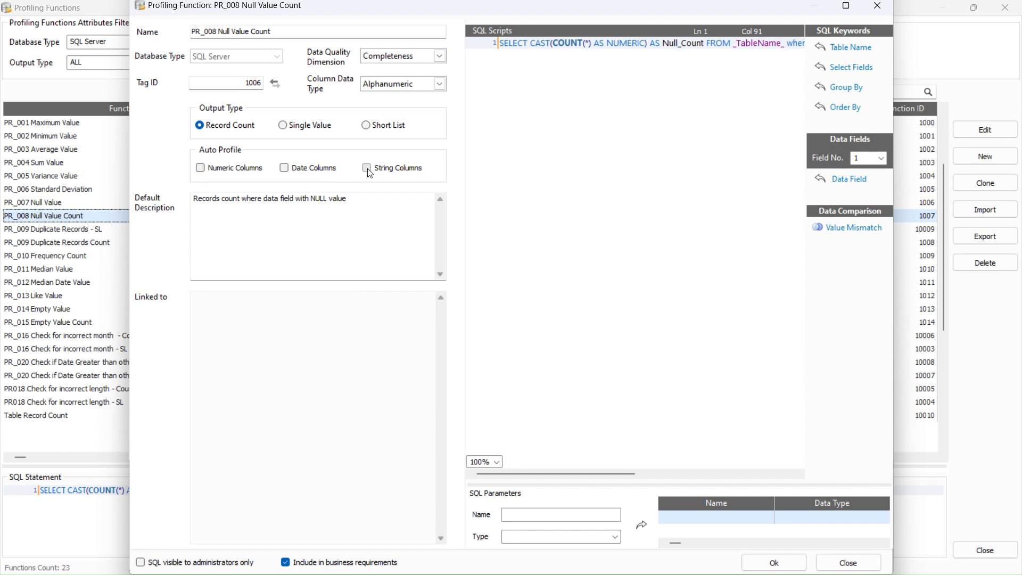
left_click(367, 169)
left_click(775, 563)
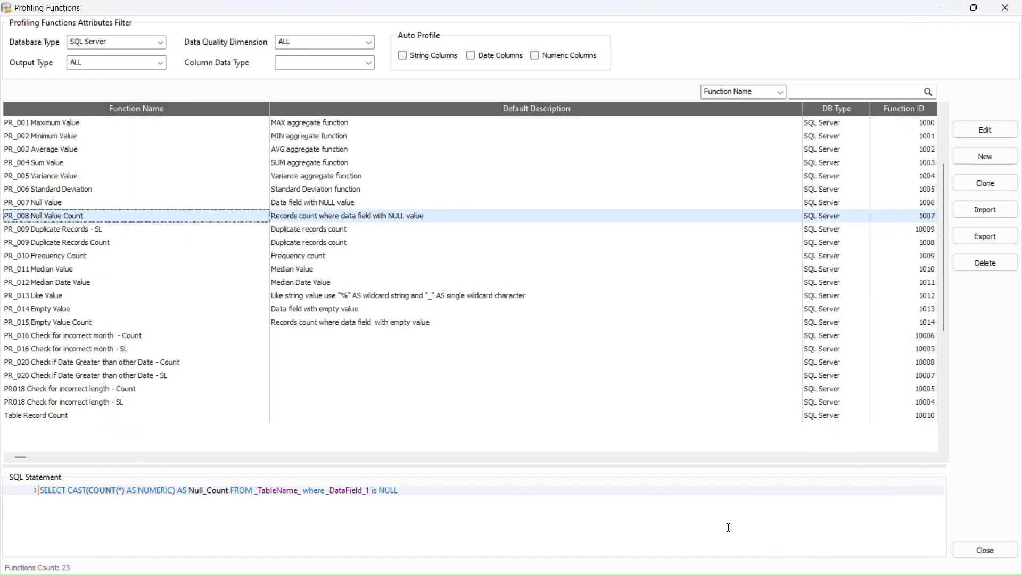
Apply PR_008 Null Value Count to Person.Person and Person.Address, yielding 15 new applications
right_click(412, 217)
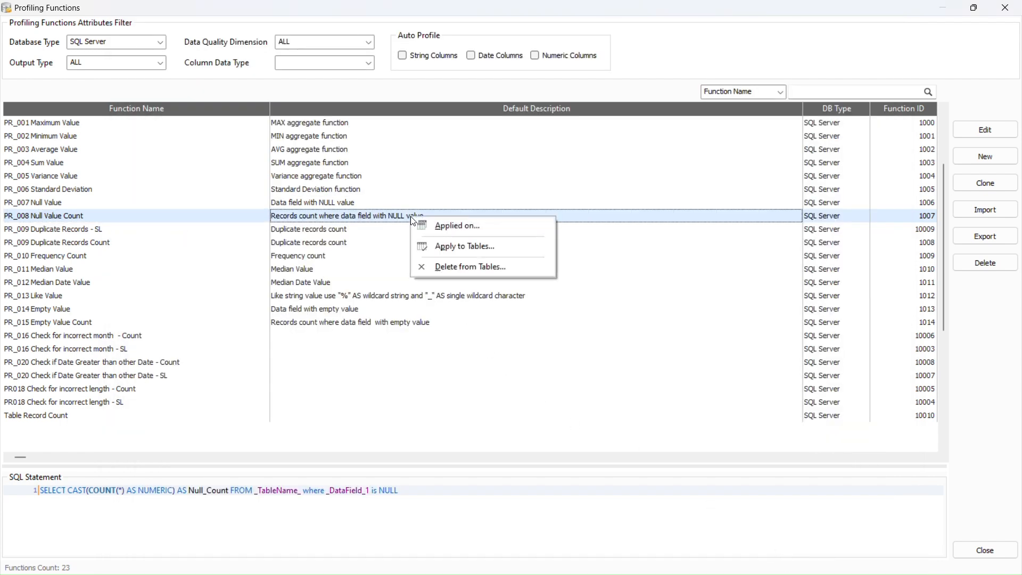
left_click(435, 248)
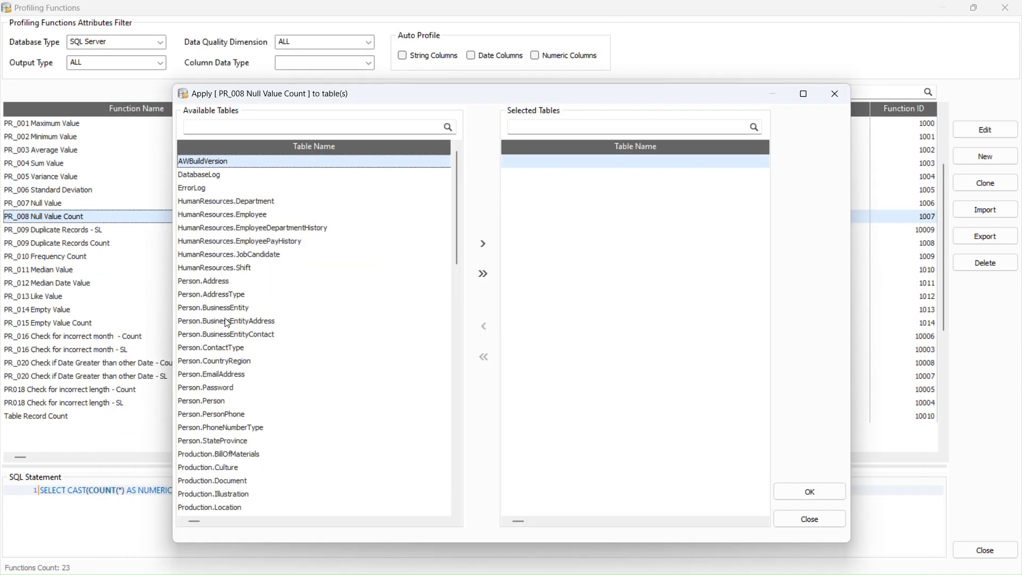
left_click(202, 402)
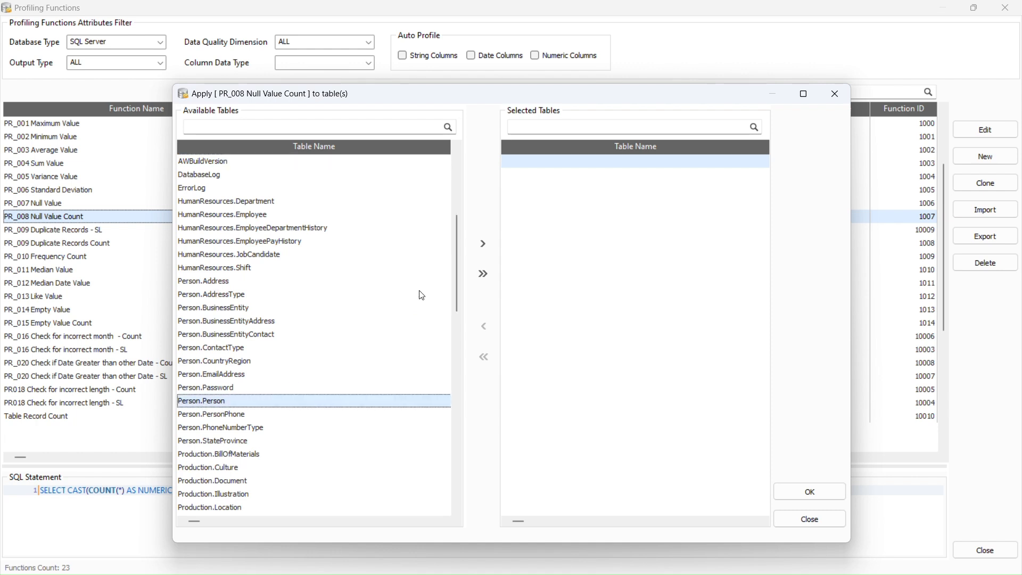
left_click(489, 246)
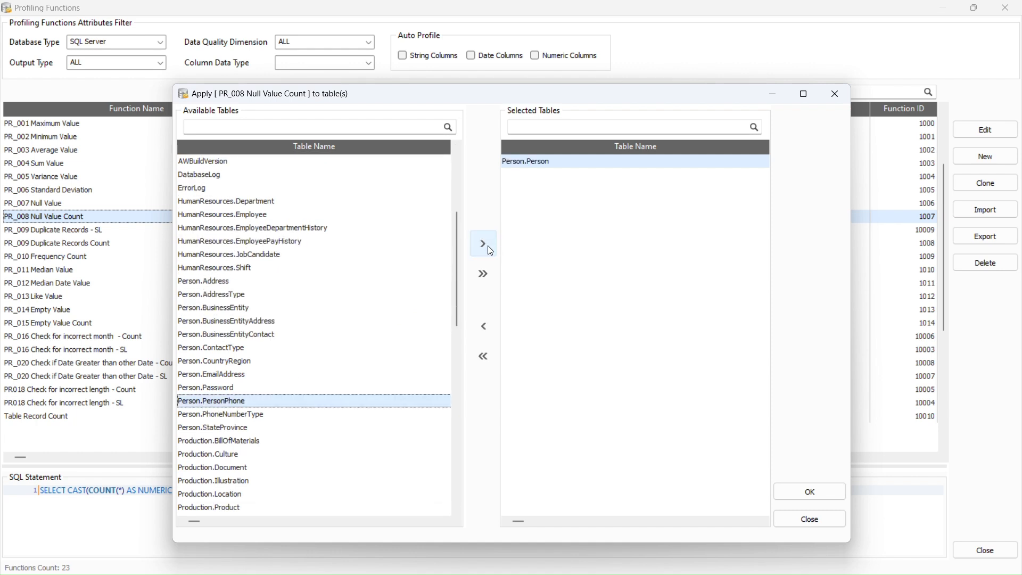
left_click(263, 283)
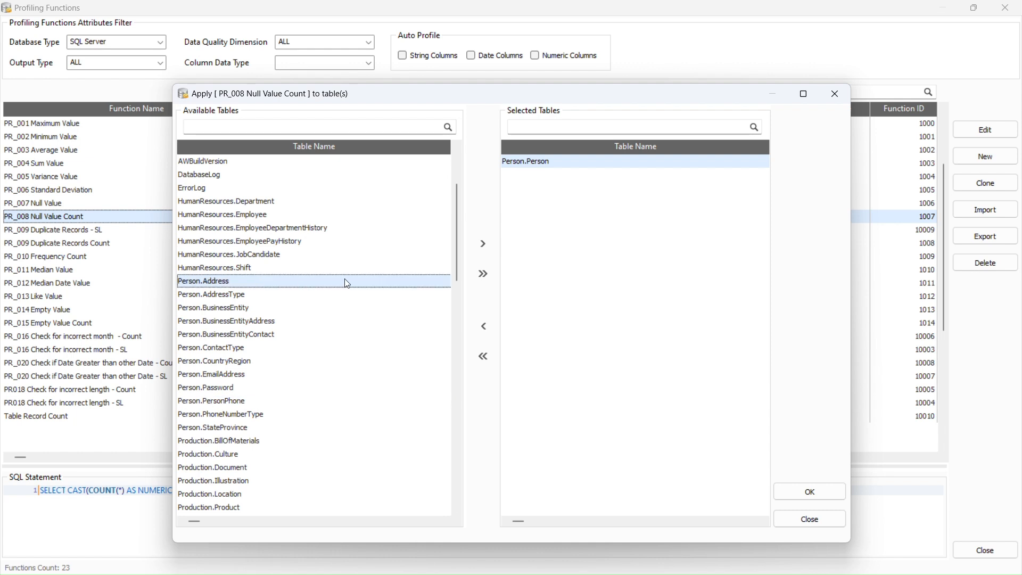
left_click(488, 251)
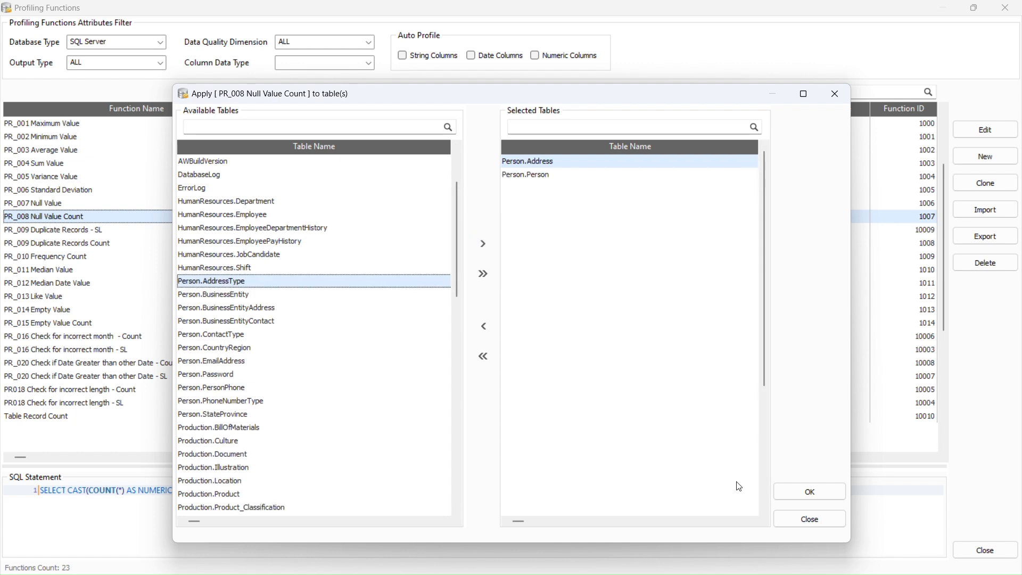
left_click(799, 495)
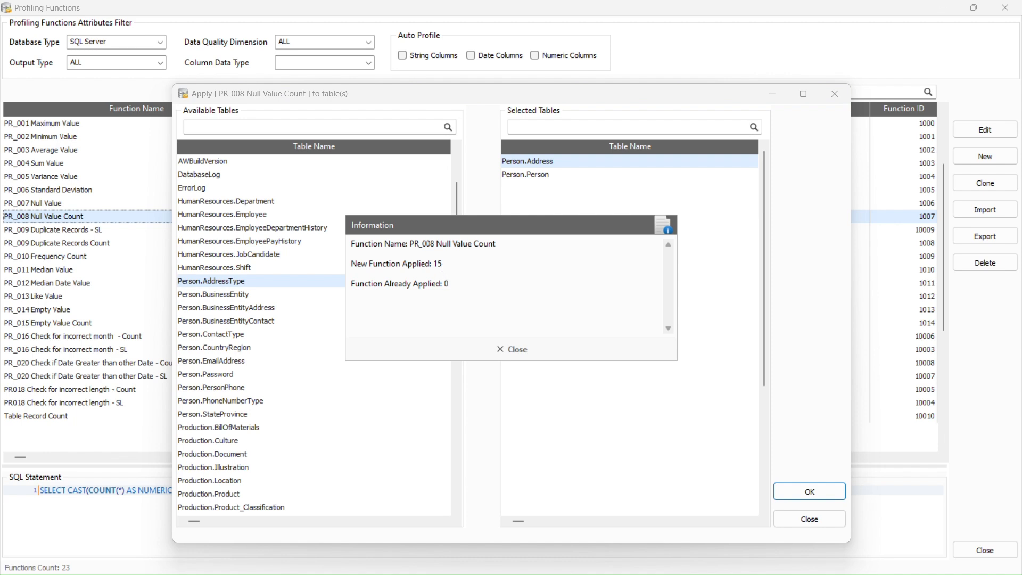
left_click_drag(441, 265, 339, 266)
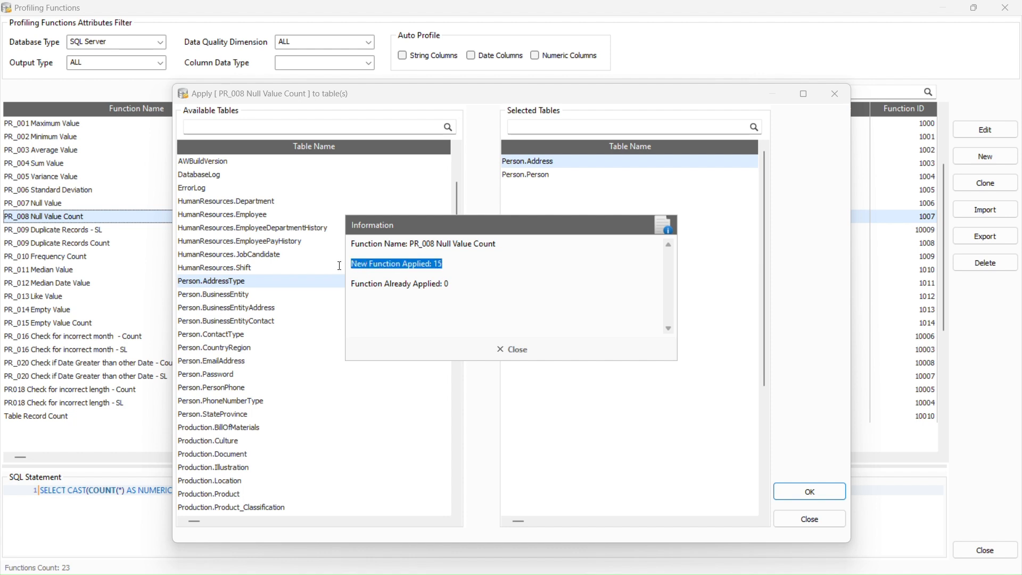
left_click_drag(464, 286, 348, 288)
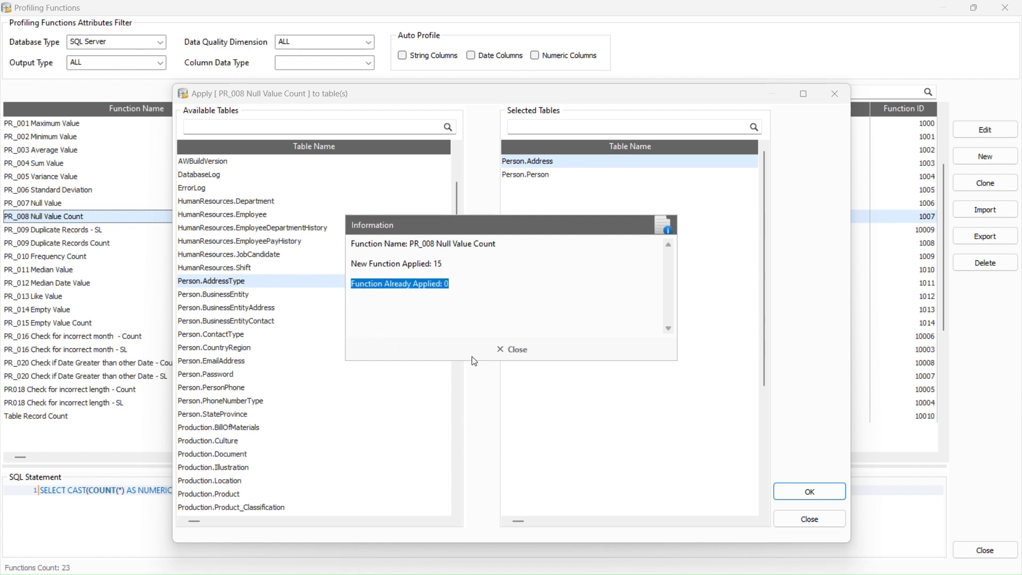
left_click(511, 355)
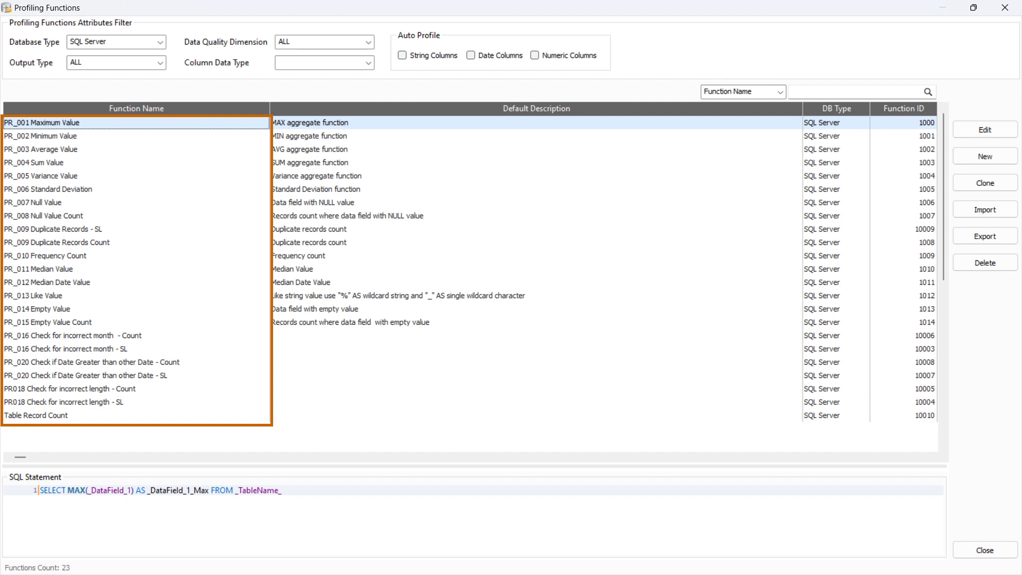
right_click(23, 416)
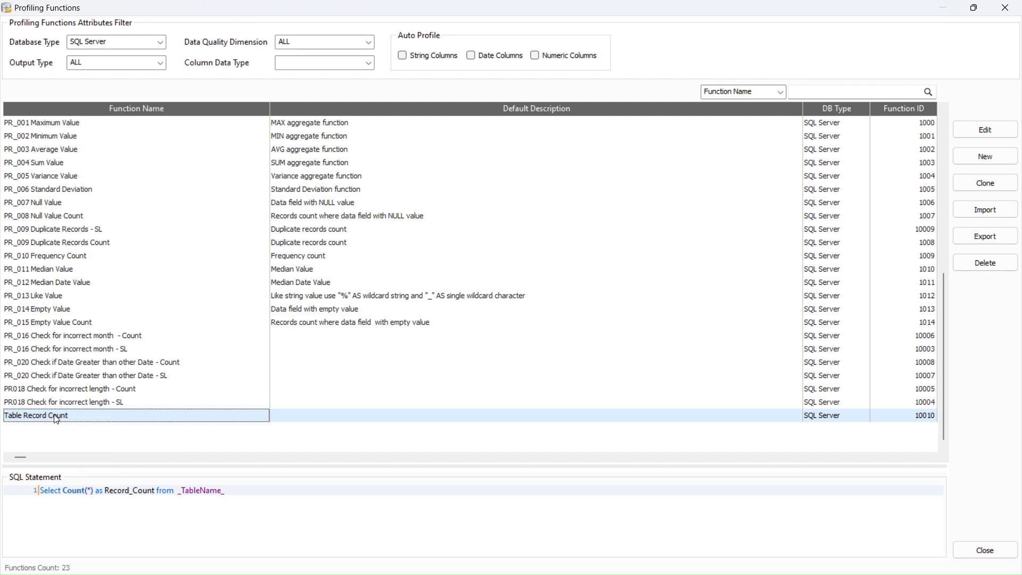
right_click(55, 419)
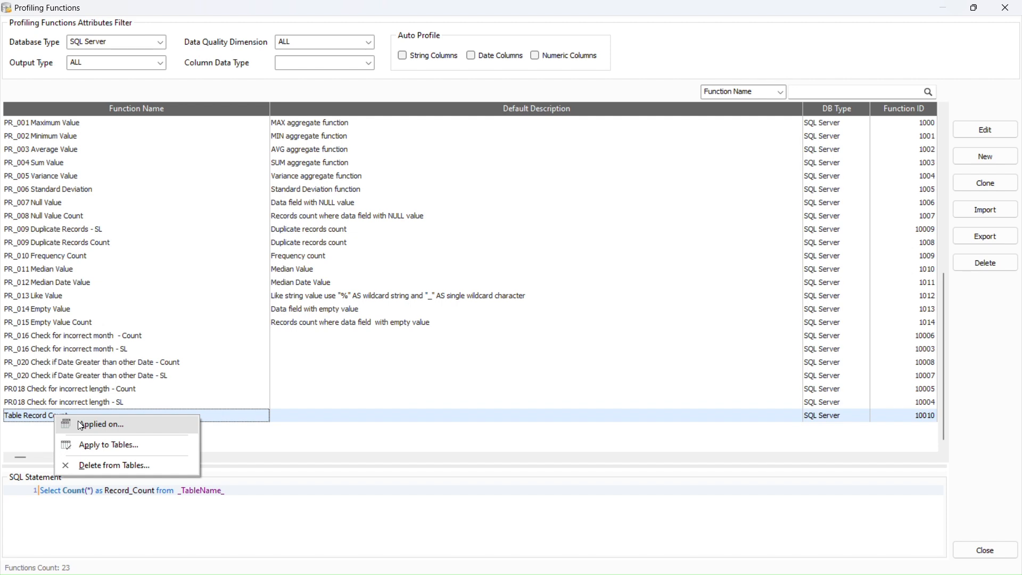
left_click(80, 425)
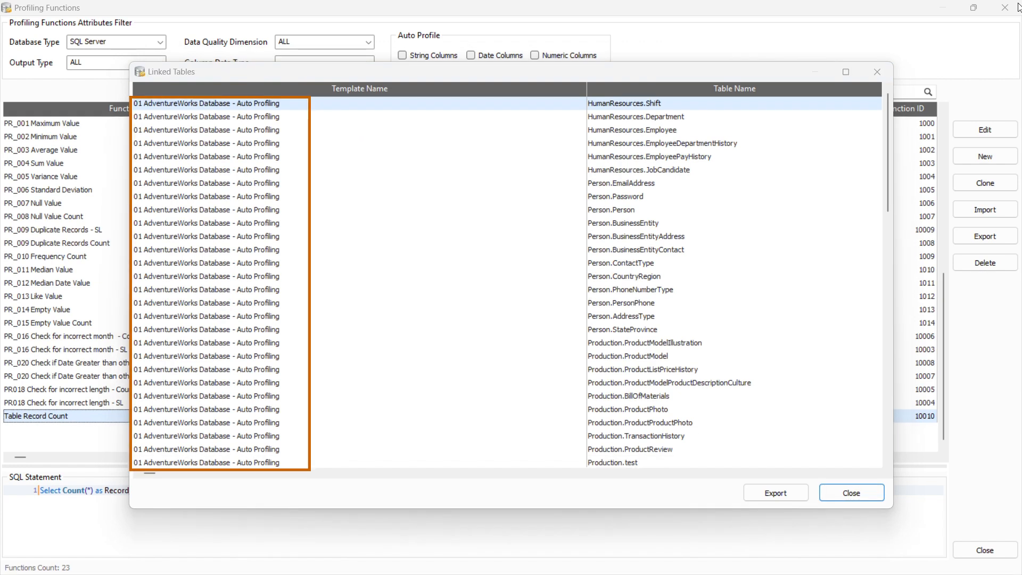
scroll(586, 345, "down", 3)
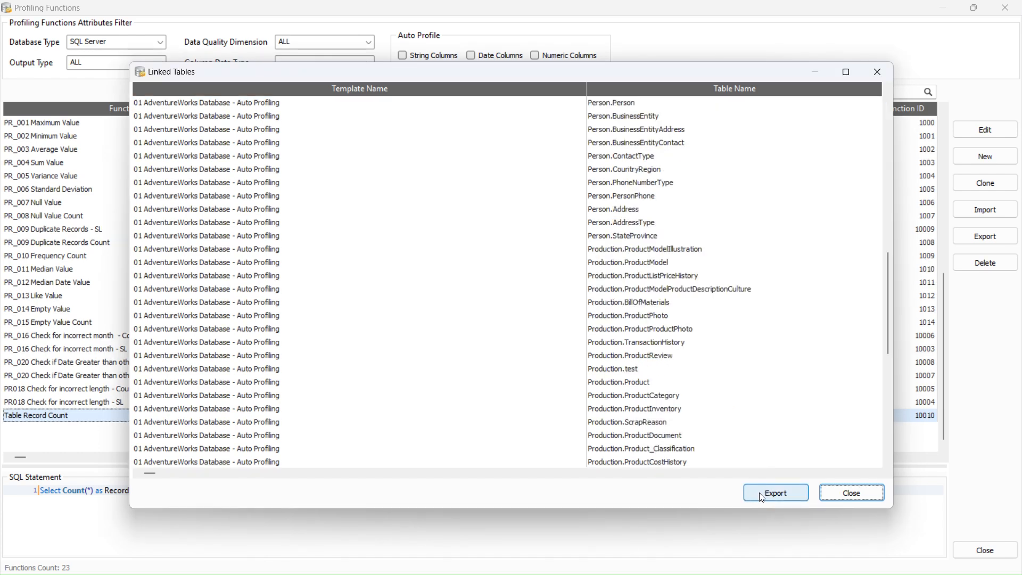
Remove Table Record Count from Person.Address, confirming 1 removed function
left_click(844, 492)
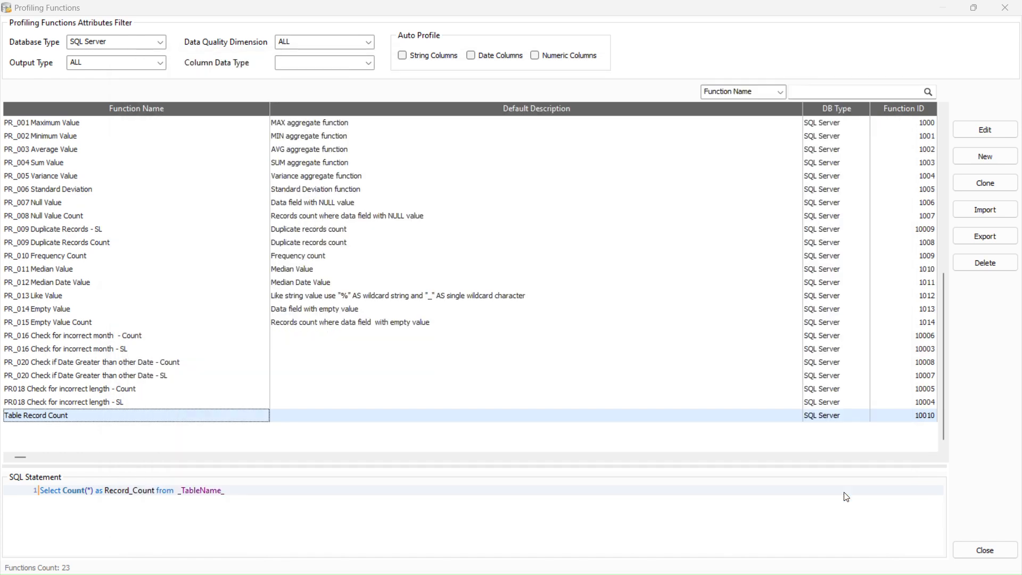
right_click(187, 418)
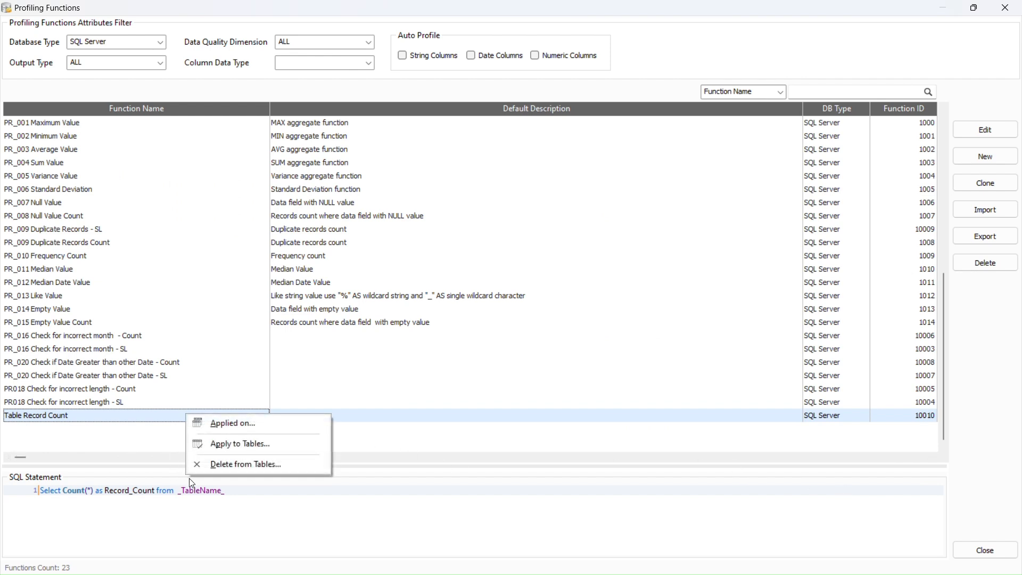
left_click(231, 466)
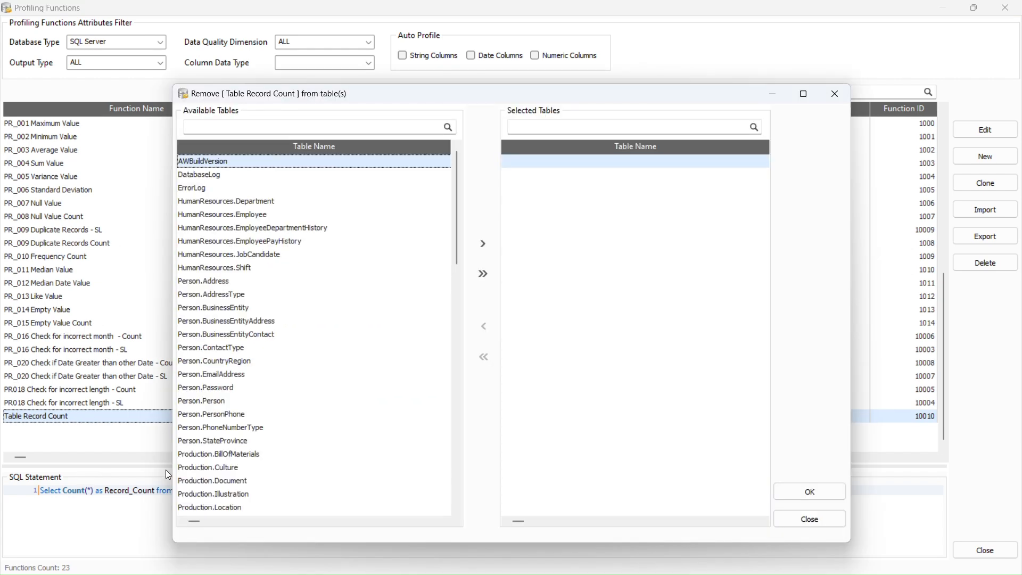
left_click(206, 282)
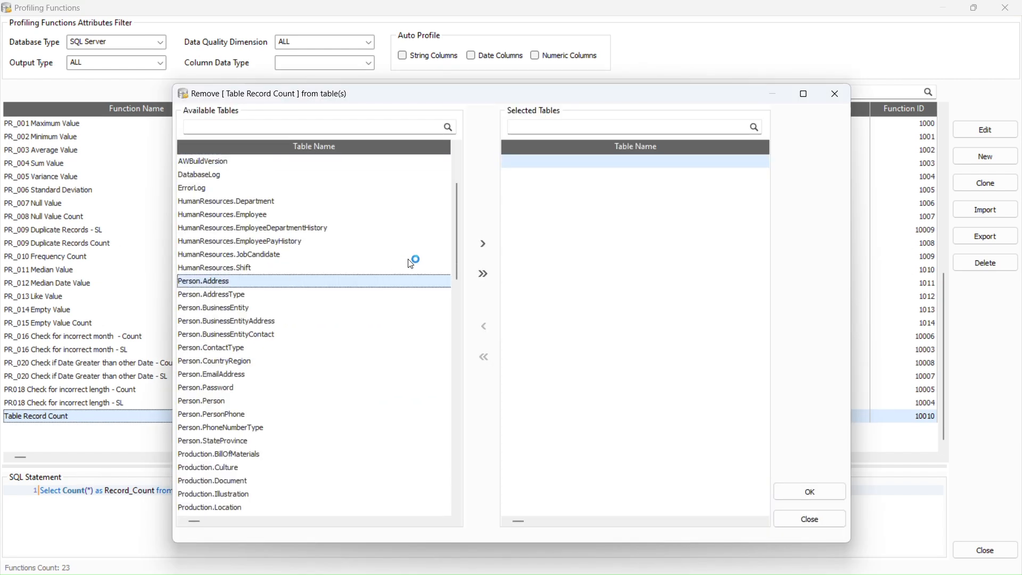
left_click(485, 245)
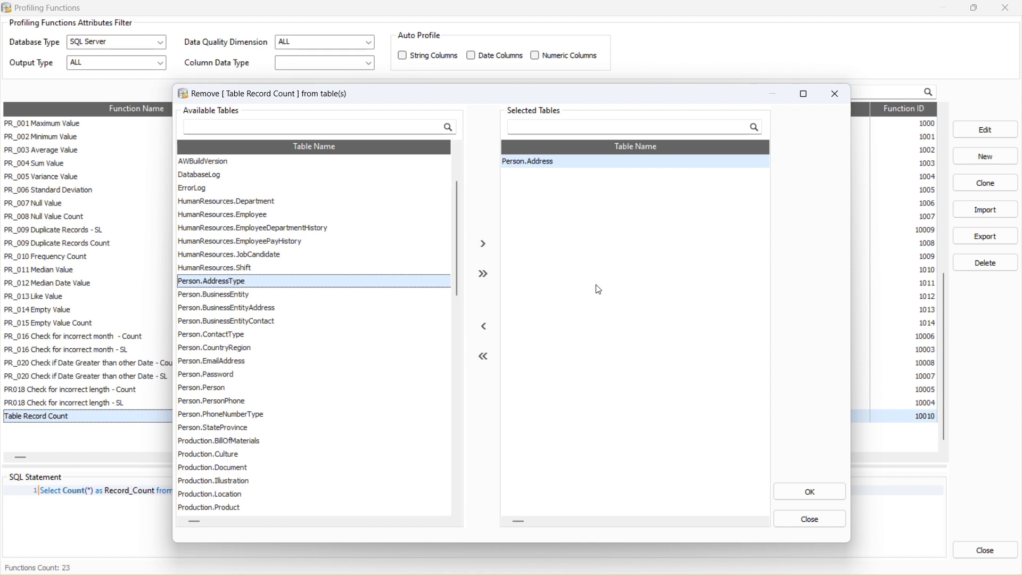
left_click(791, 488)
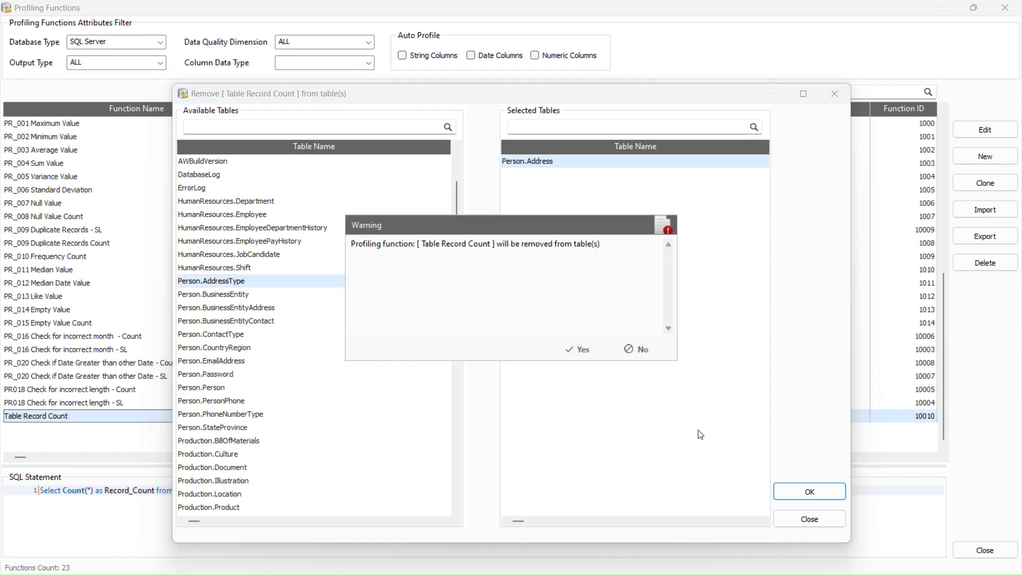
left_click(579, 350)
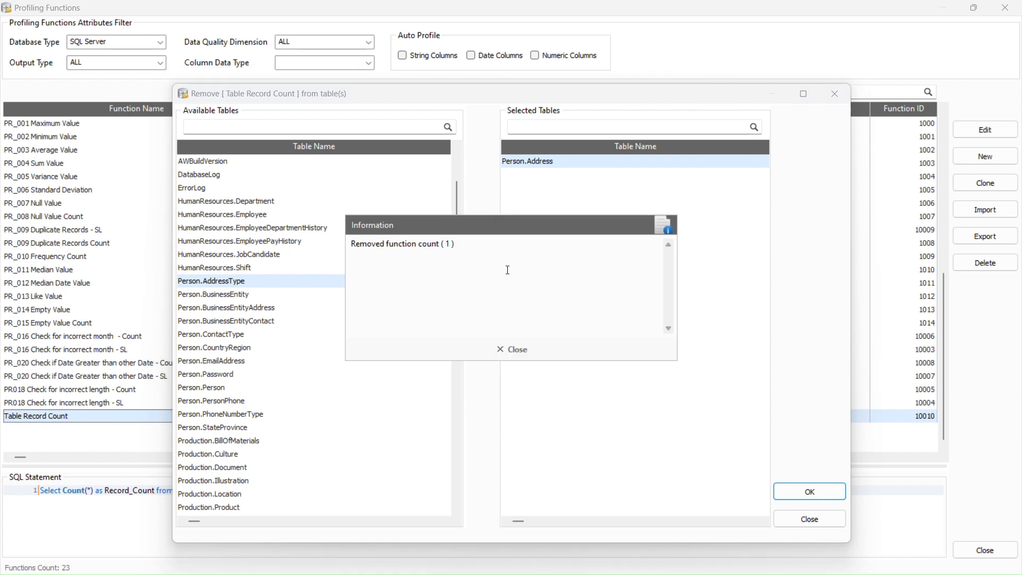
left_click_drag(465, 251, 351, 247)
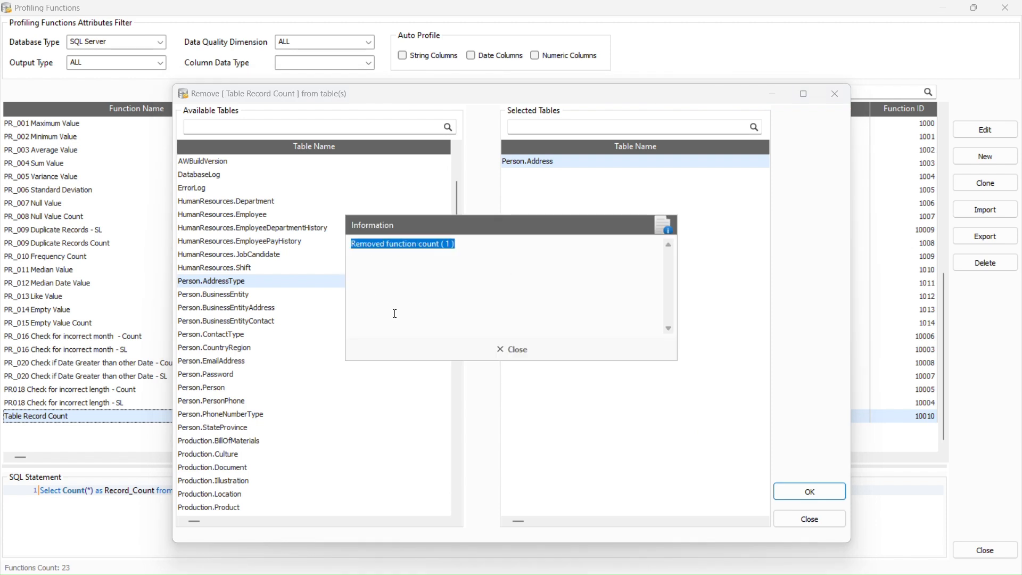
left_click(509, 353)
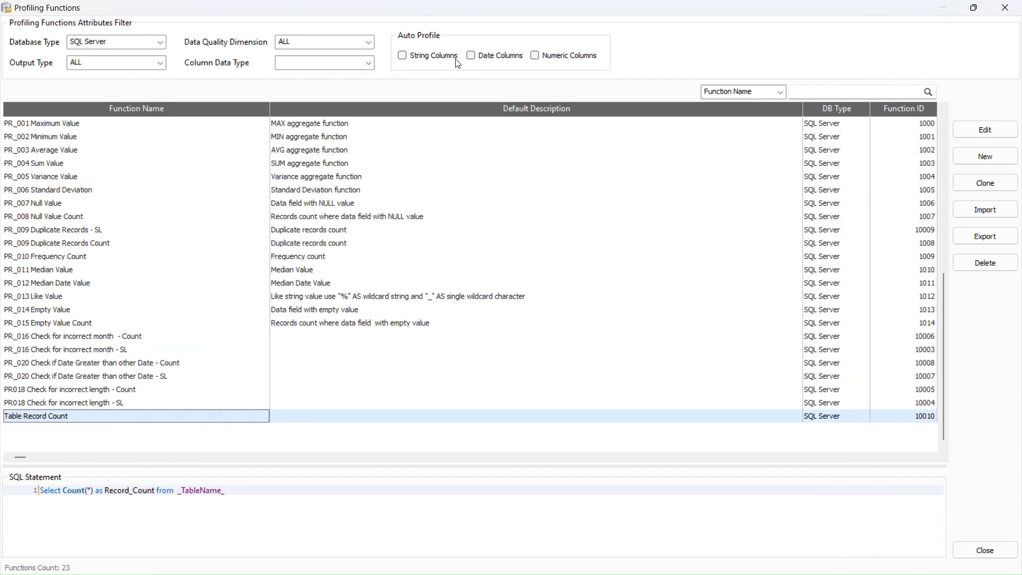
Run the null value count on Person.Address's AddressLine2 column, which returns 19252
left_click(969, 555)
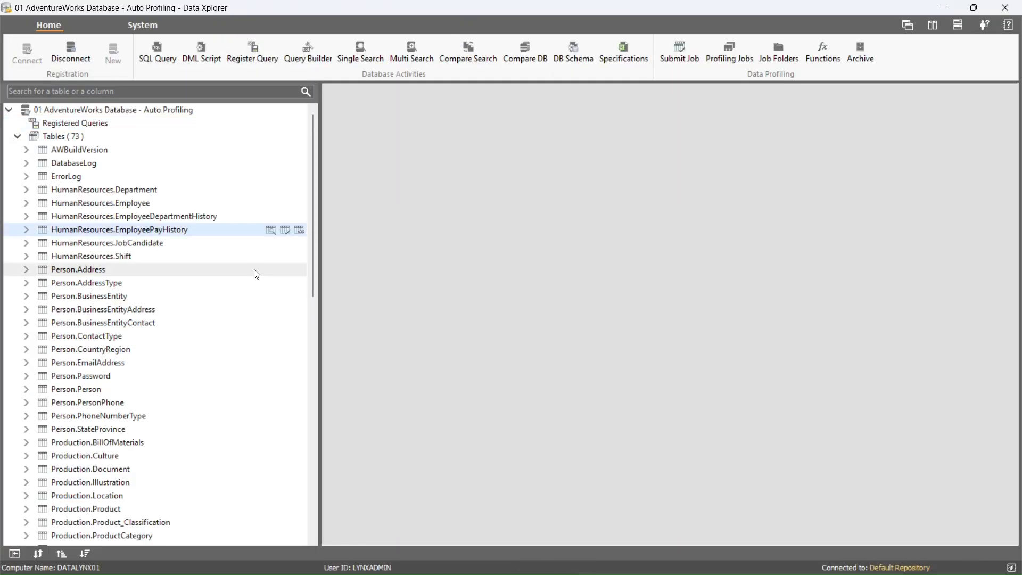
left_click(256, 271)
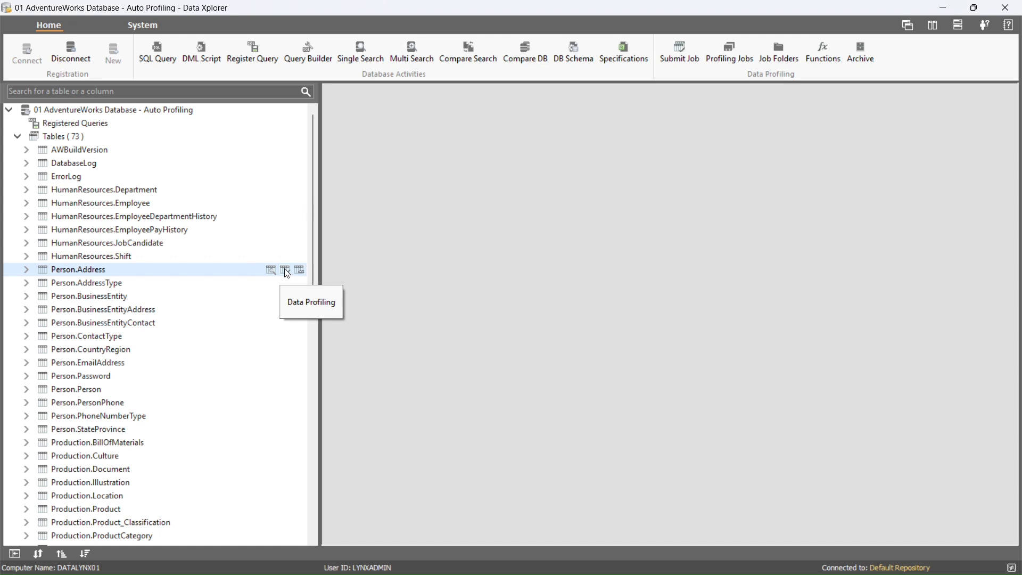
left_click(287, 272)
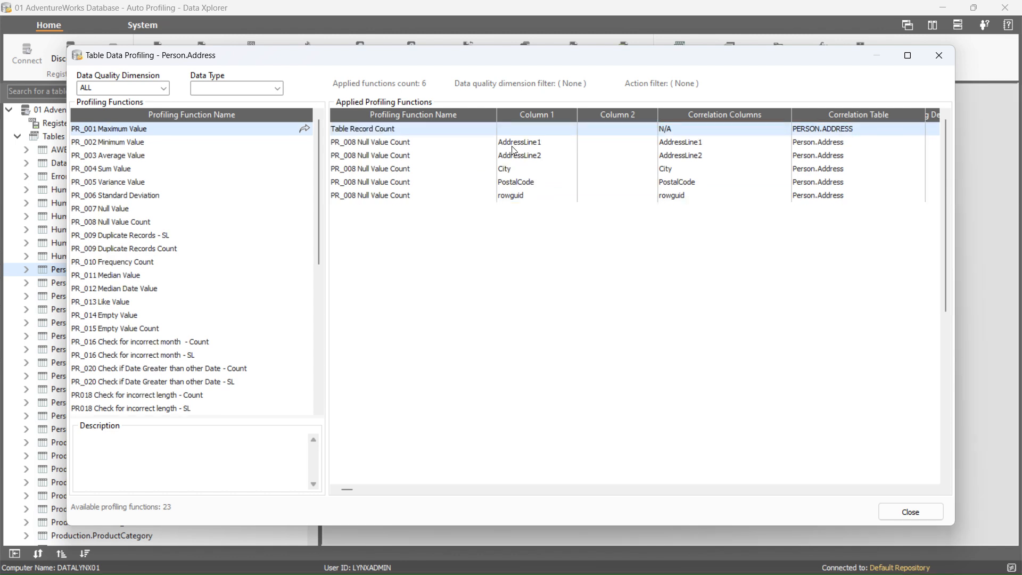
double_click(512, 153)
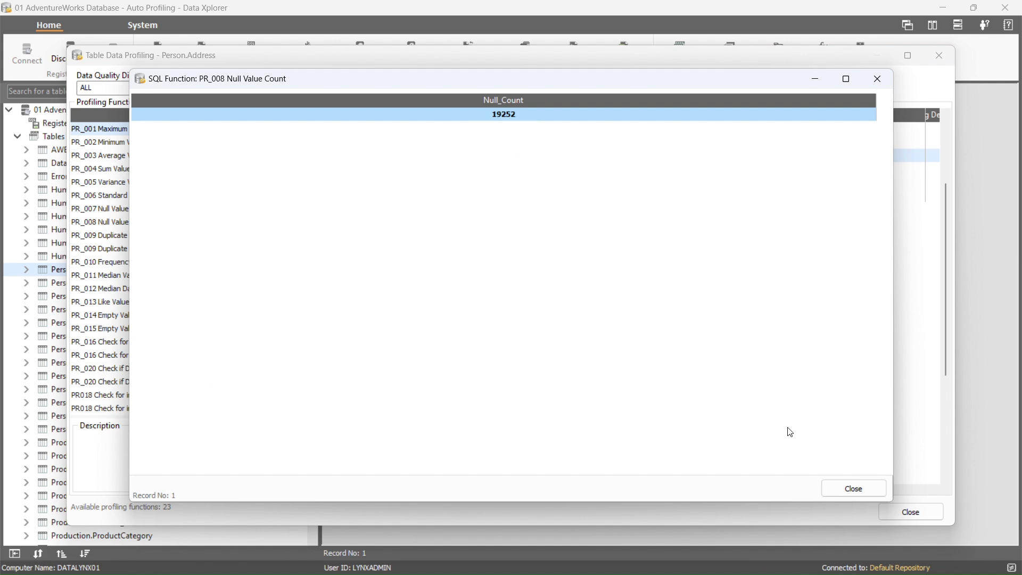
left_click(852, 486)
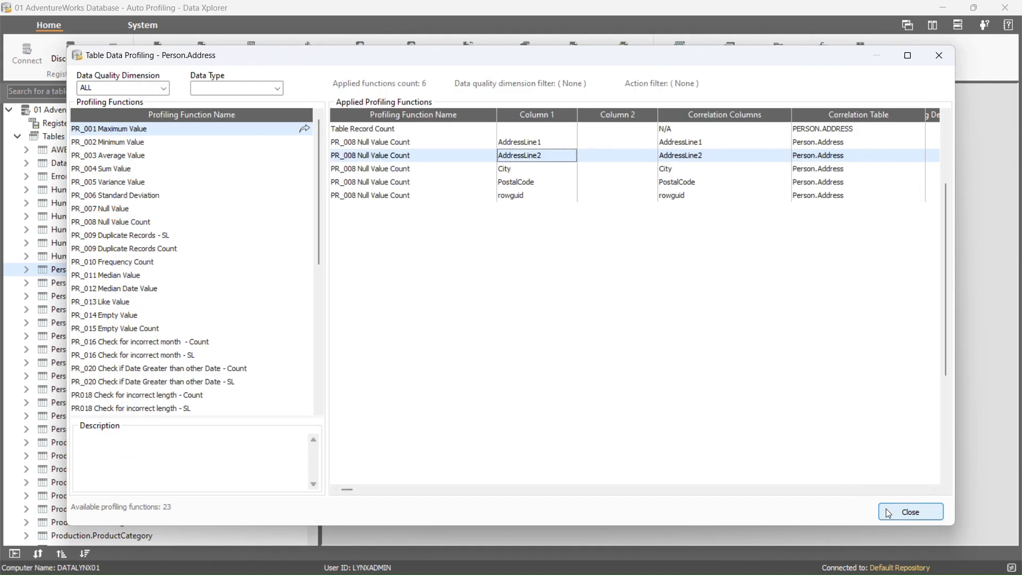
left_click(909, 512)
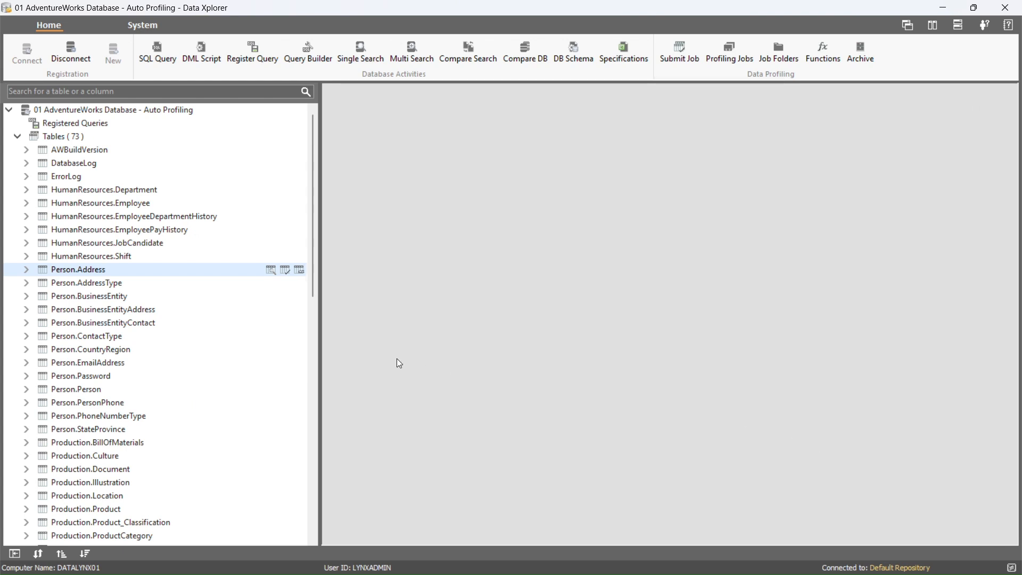
Run the null value count on Person.Person's FirstName column, which returns 0
left_click(285, 389)
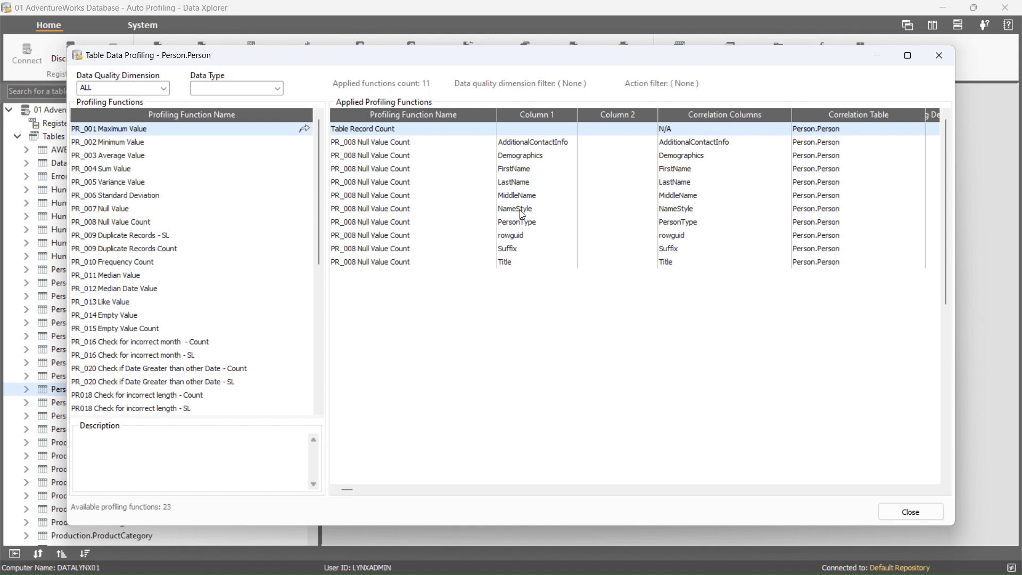
double_click(490, 170)
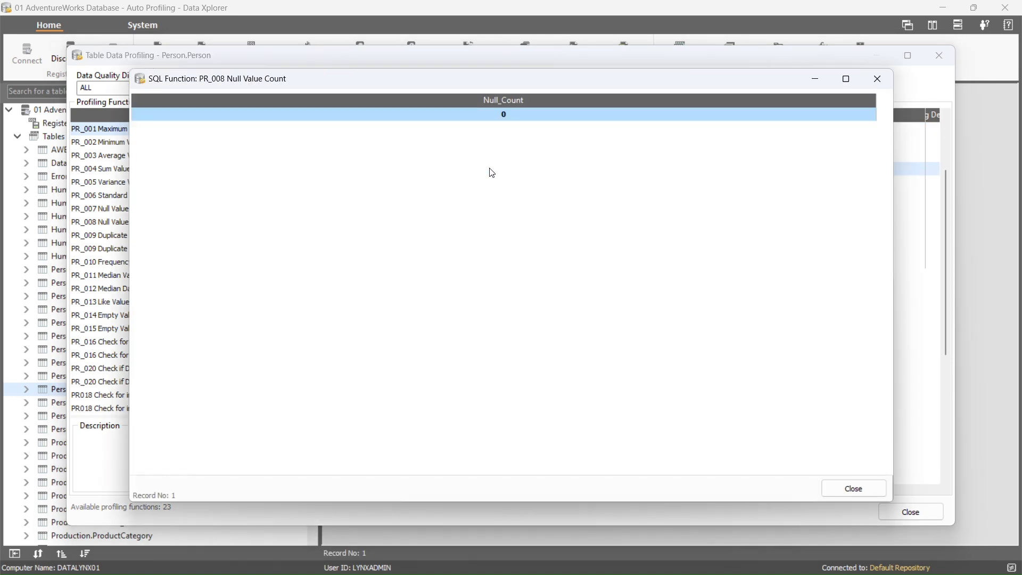
left_click(872, 491)
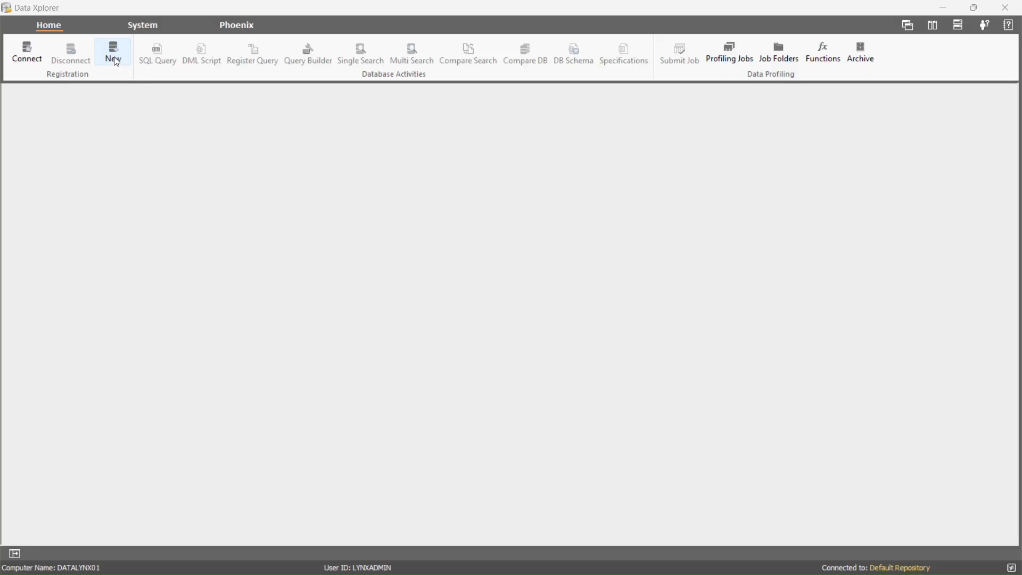
Register AdventureWorks2019 as '02 AdventureWorks Database - Auto Profiling' with String and Date Columns auto-profiled, Numeric unticked
left_click(114, 53)
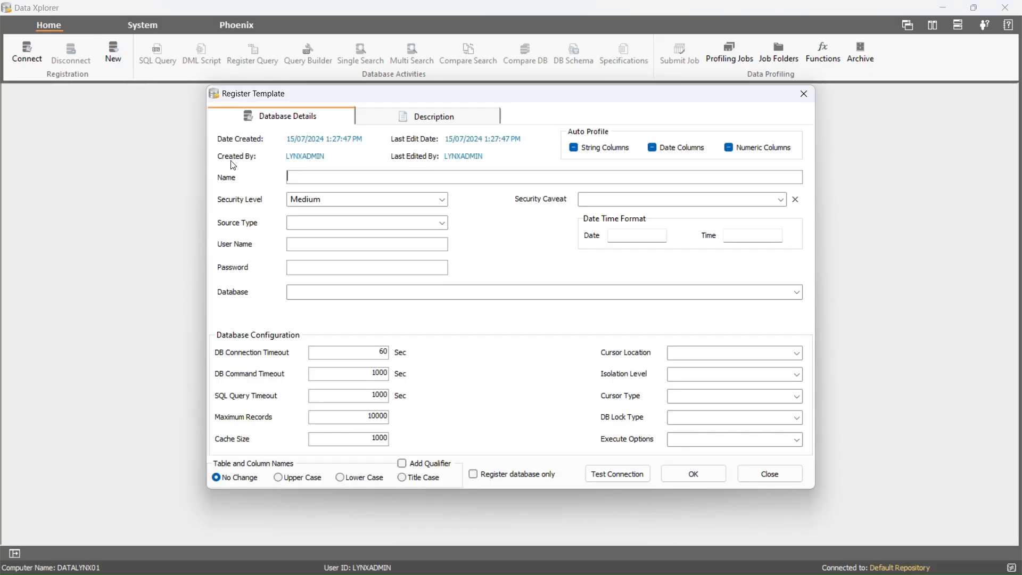
type("02 AdventureWorks Database - Auto Profiling")
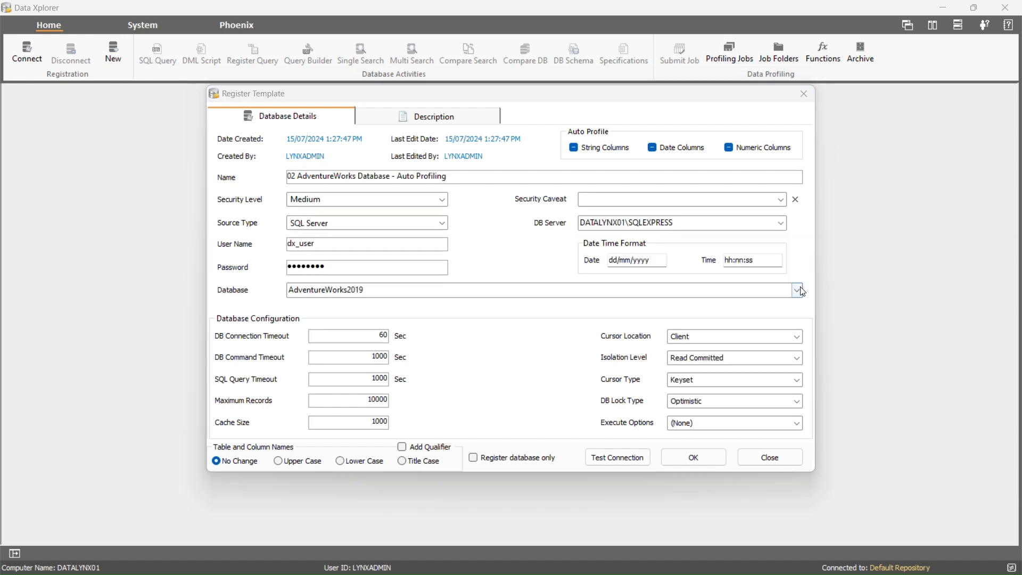
left_click(802, 291)
left_click(761, 304)
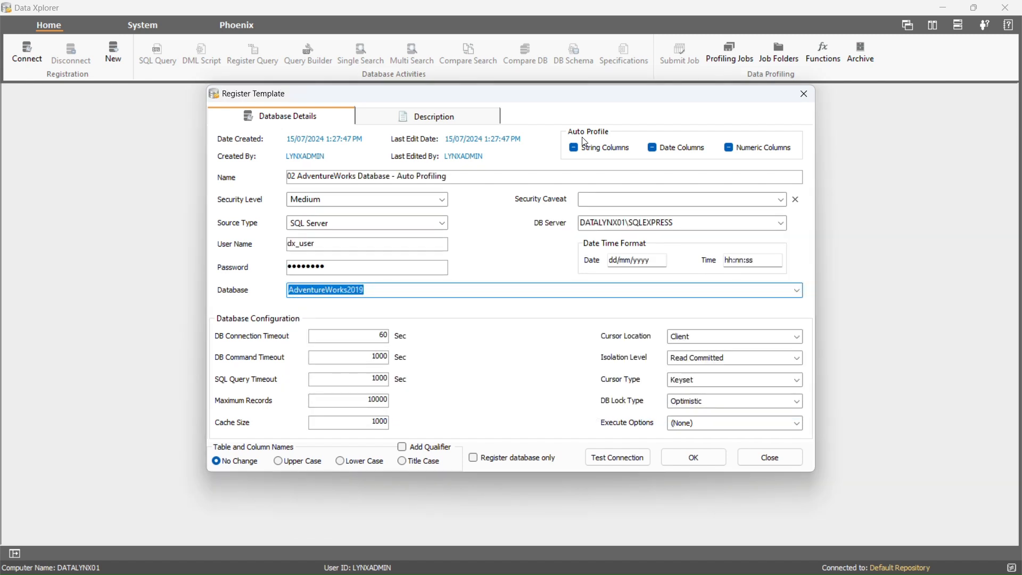
left_click(574, 148)
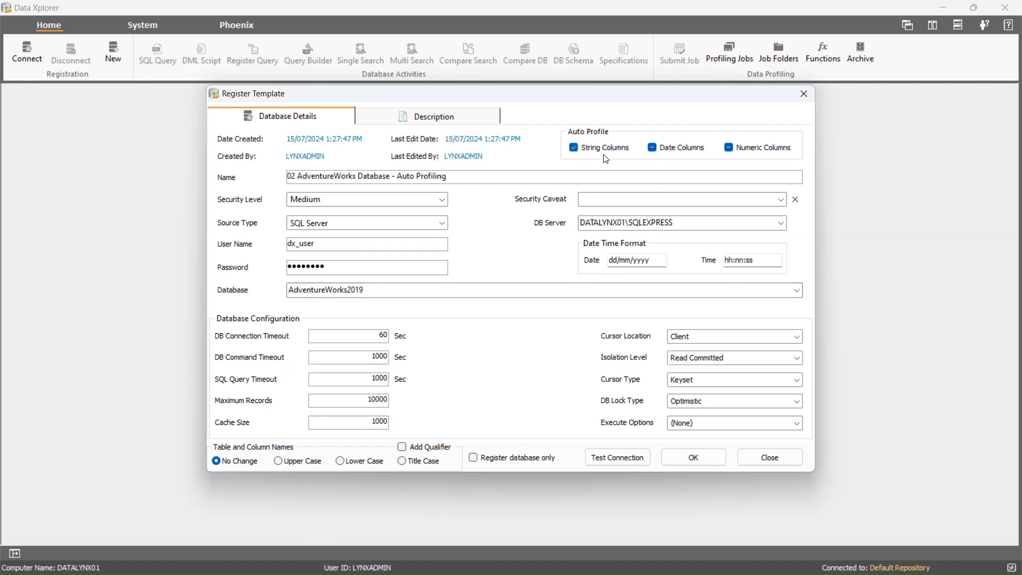
left_click(654, 152)
left_click(730, 151)
left_click(730, 151)
left_click(679, 448)
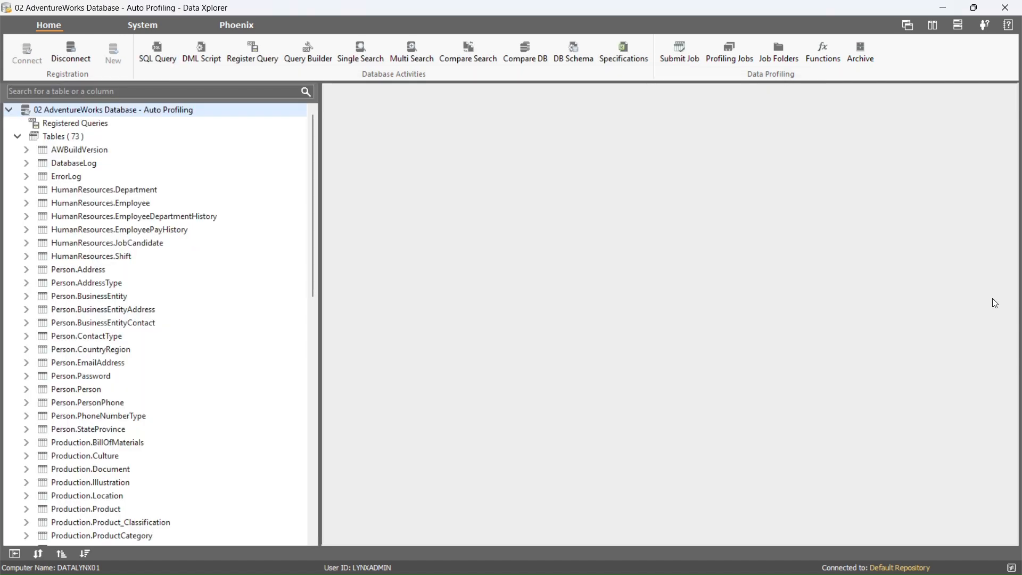
Open Person.Person's Data Profiling and review its 33 auto-applied functions, including Null Value and Empty Value Count
mouse_move(289, 395)
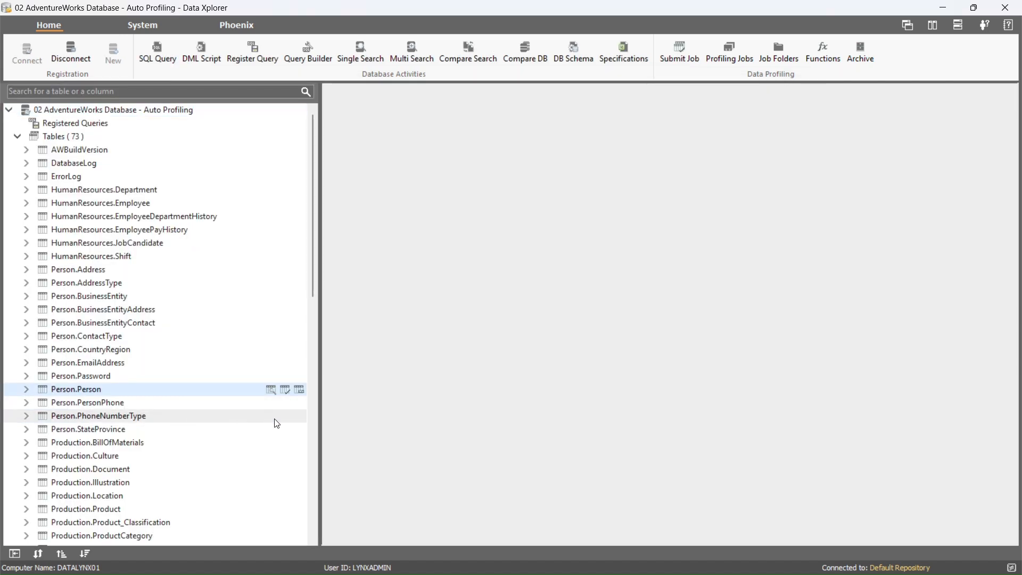
left_click(287, 393)
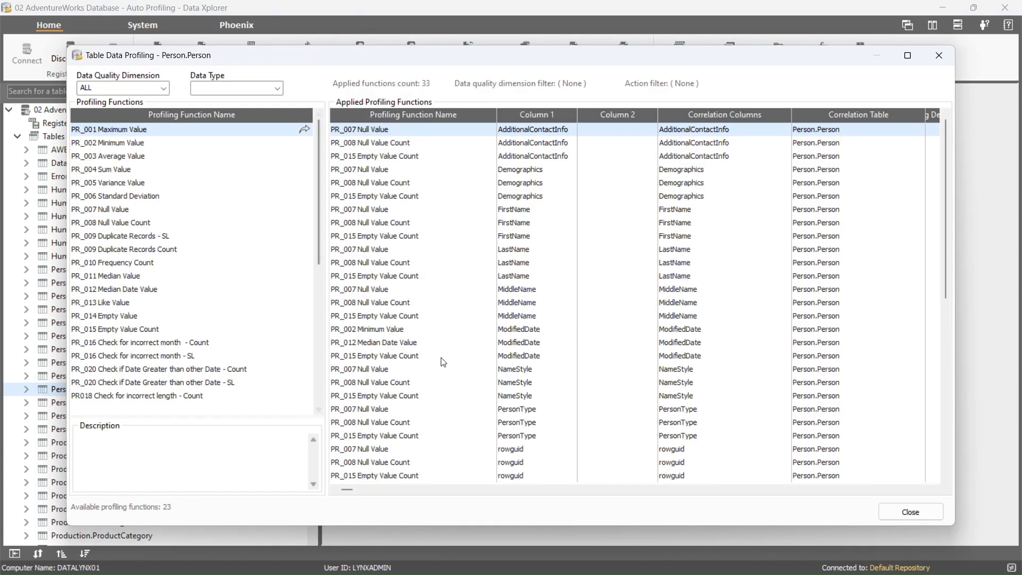
scroll(450, 339, "down", 3)
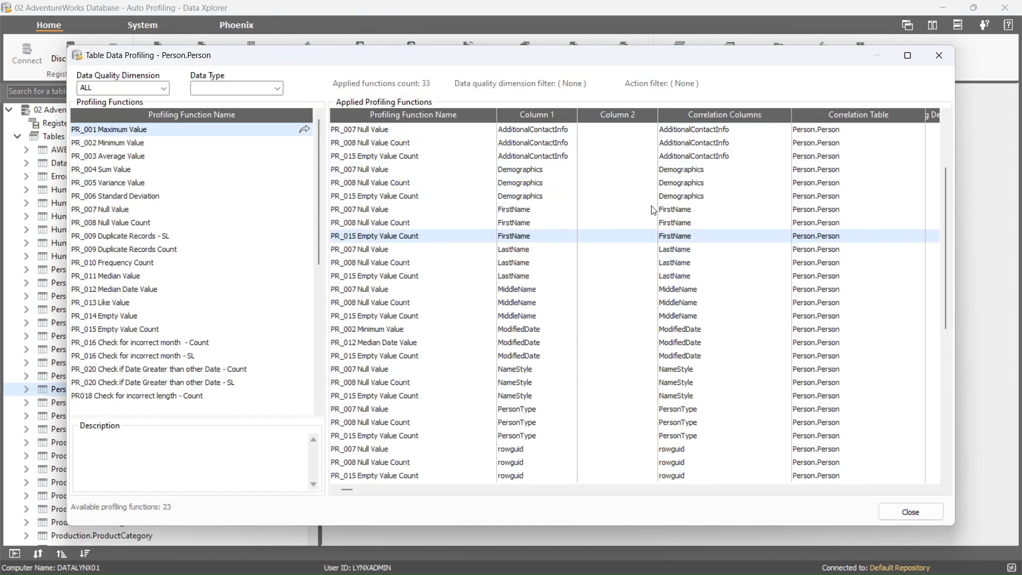